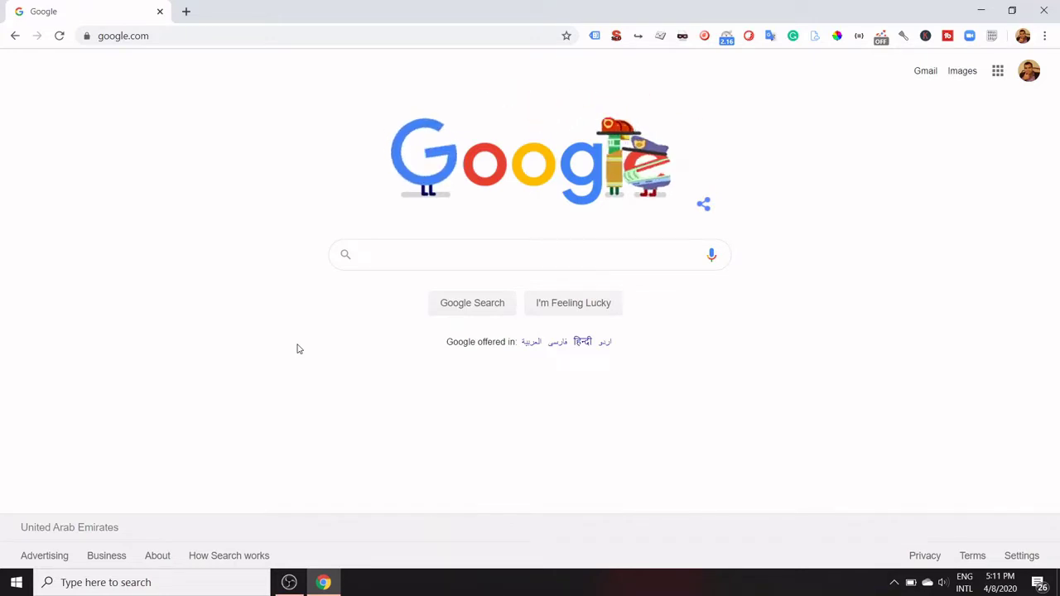
- Search Google for 'screaming frog', correcting a typo and picking the suggestion
left_click(393, 253)
type("s")
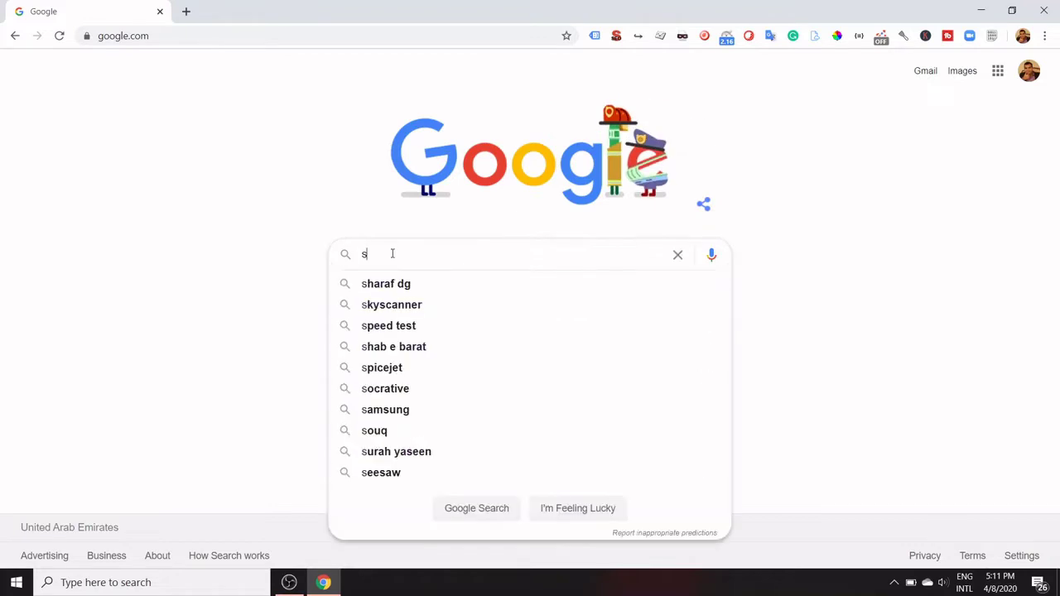
type("ec")
key("BackSpace")
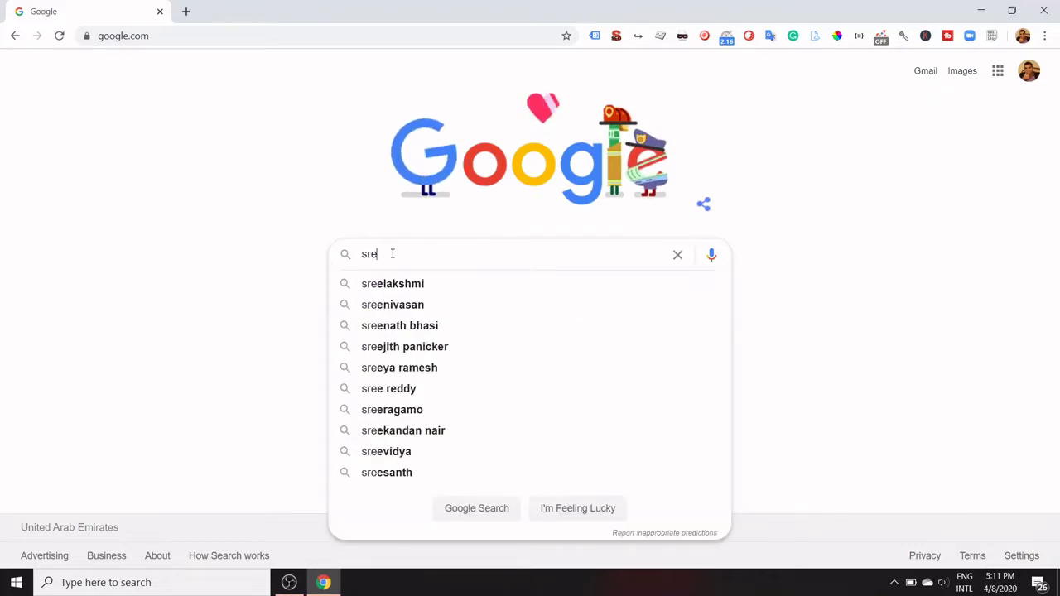
key("BackSpace")
key("BackSpace")
type("creami")
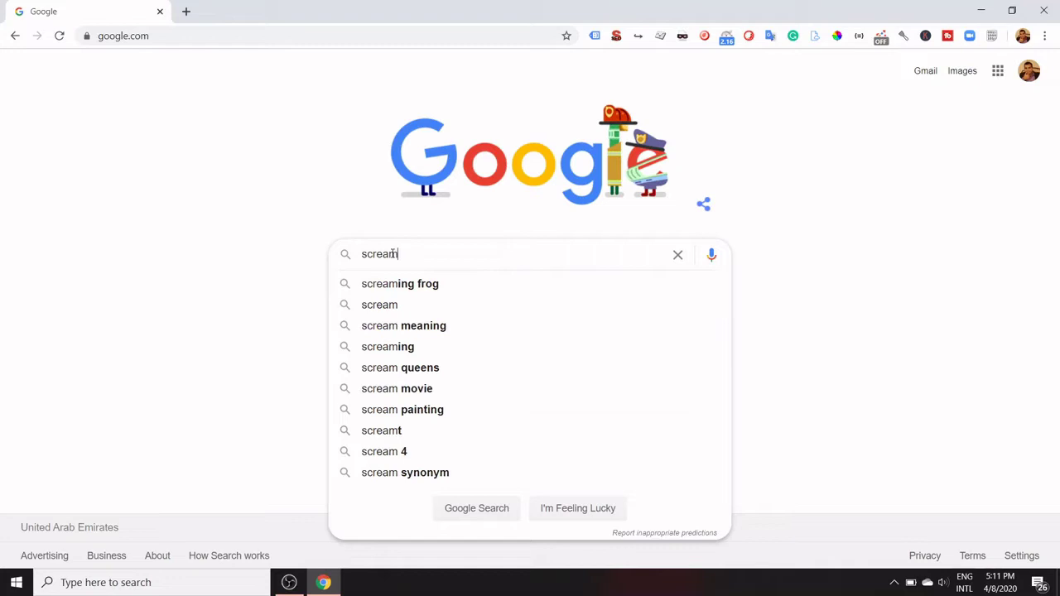
key("Down")
key("Return")
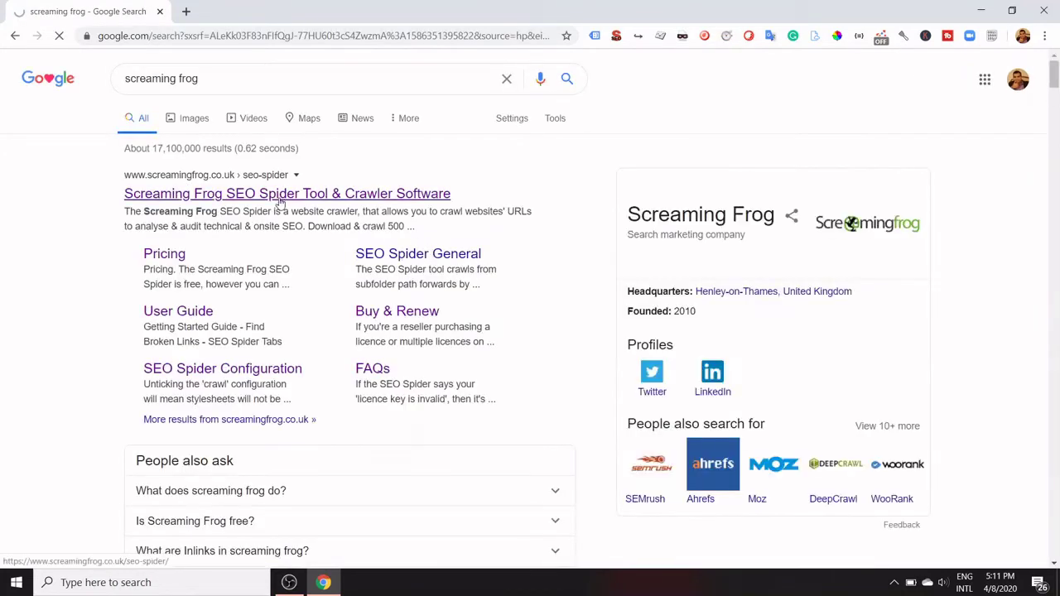
- Open the Screaming Frog SEO Spider result and request the SEO Spider Tool download
left_click(280, 203)
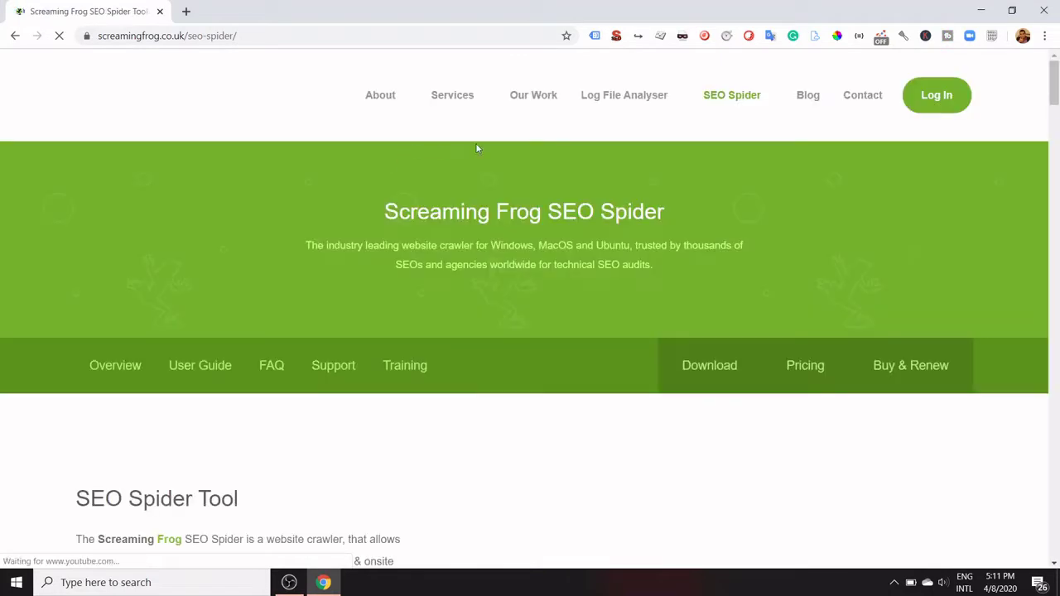
scroll(489, 279, "down", 2)
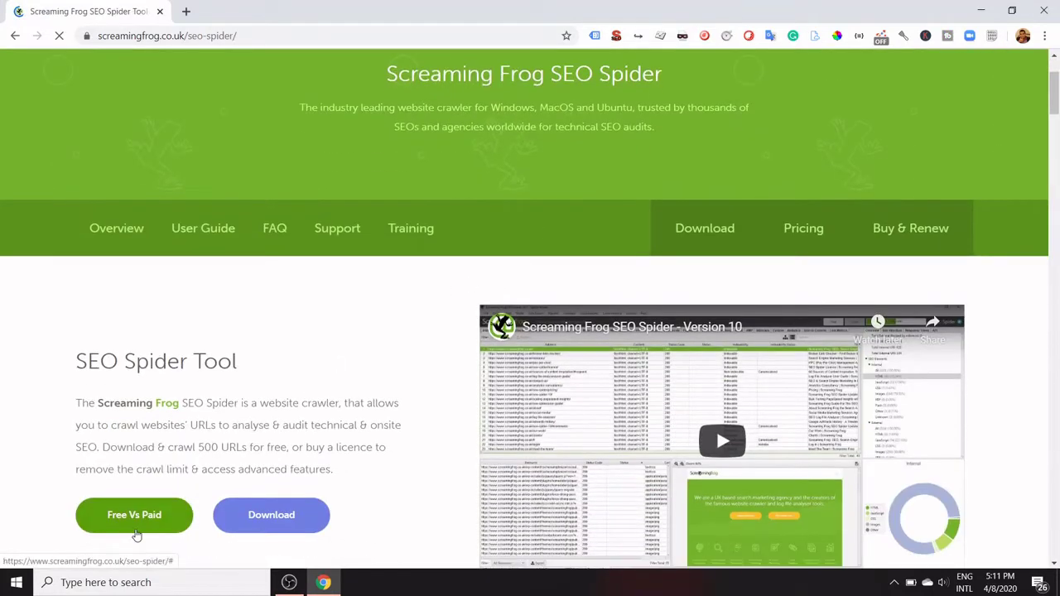
scroll(238, 397, "down", 1)
scroll(237, 397, "down", 2)
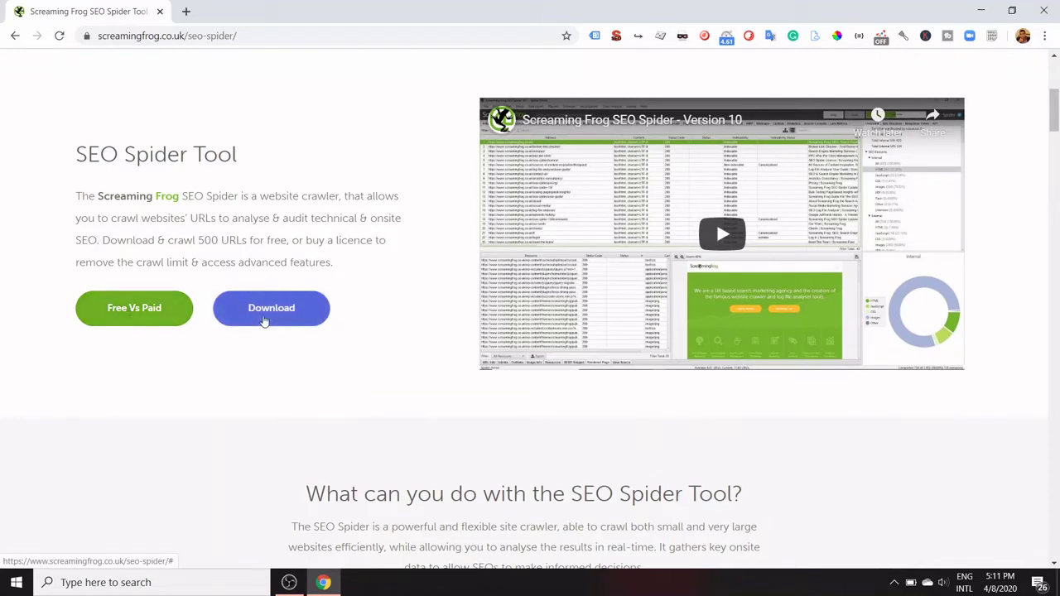
left_click(266, 315)
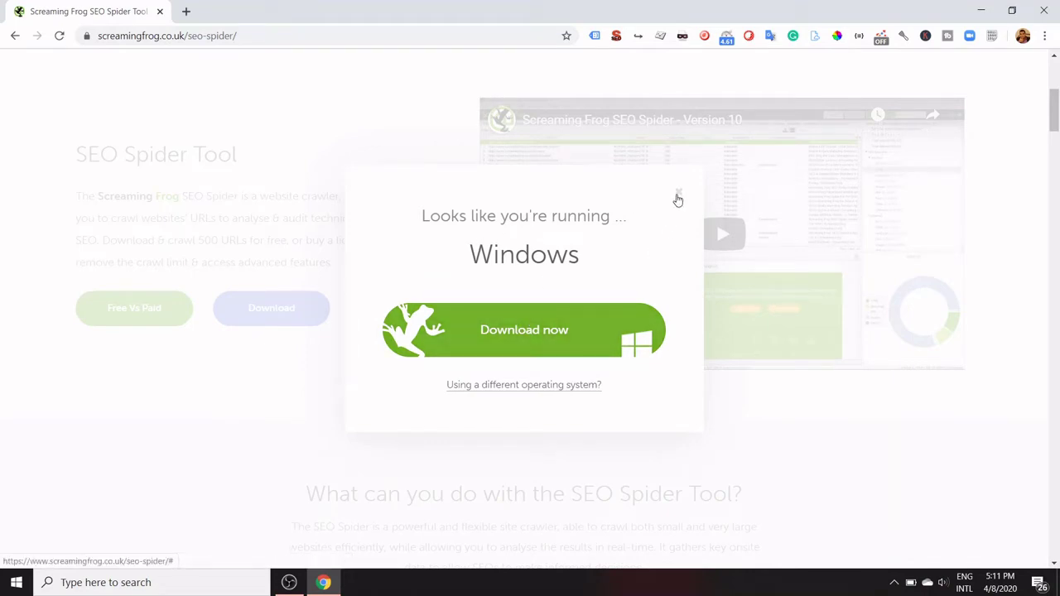
- Dismiss the download popup and launch Screaming Frog SEO Spider from the Start menu
left_click(677, 197)
key("super")
type("s")
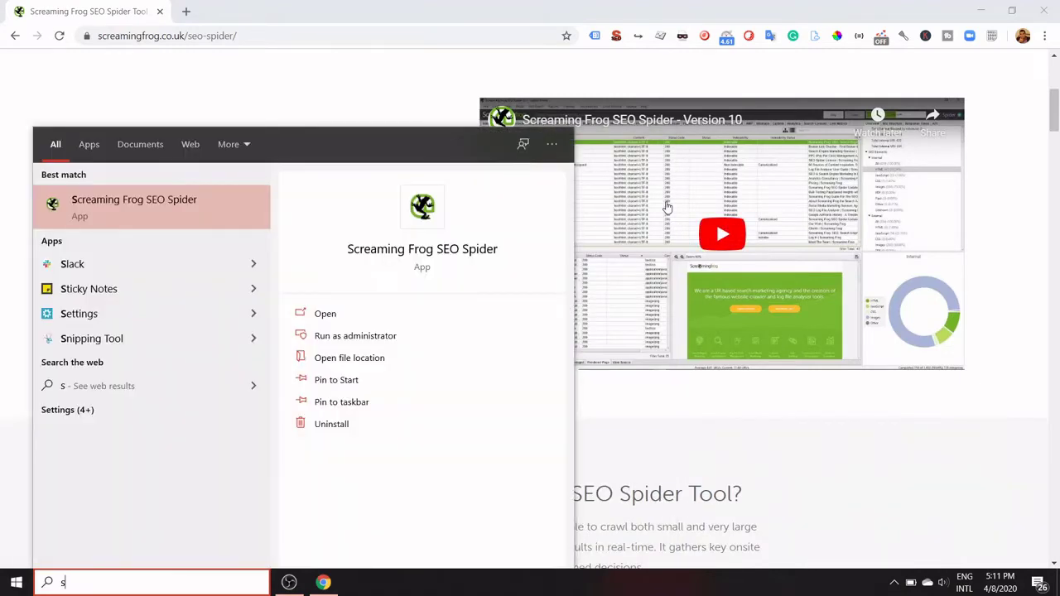
key("Return")
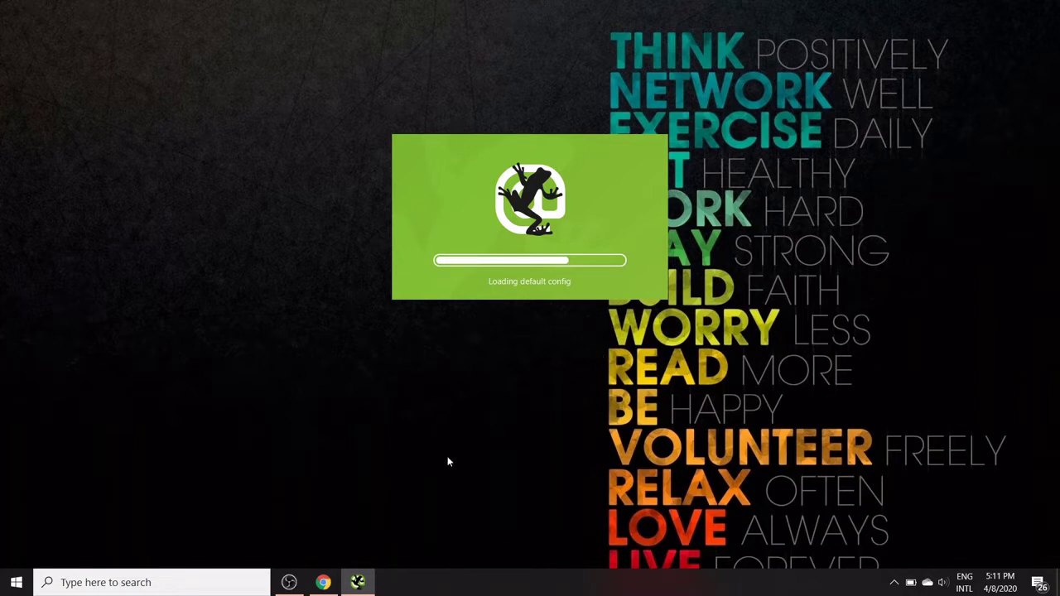
- Open digitalconsultingindia.com, the Learning sitecore CMS blog, in a new Chrome tab
left_click(325, 582)
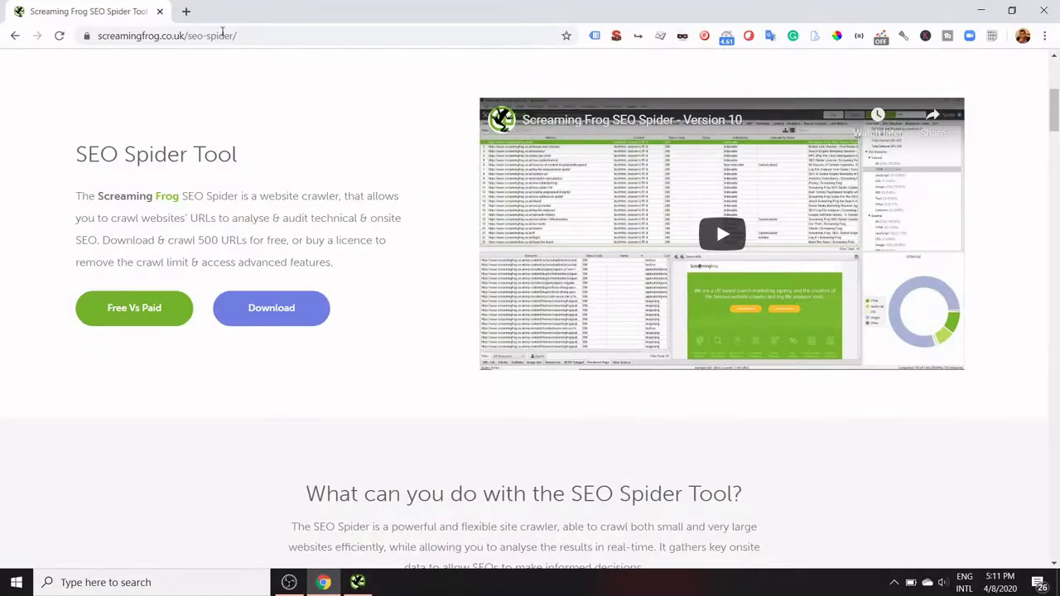
left_click(185, 11)
type("digitalconsultingindia.com")
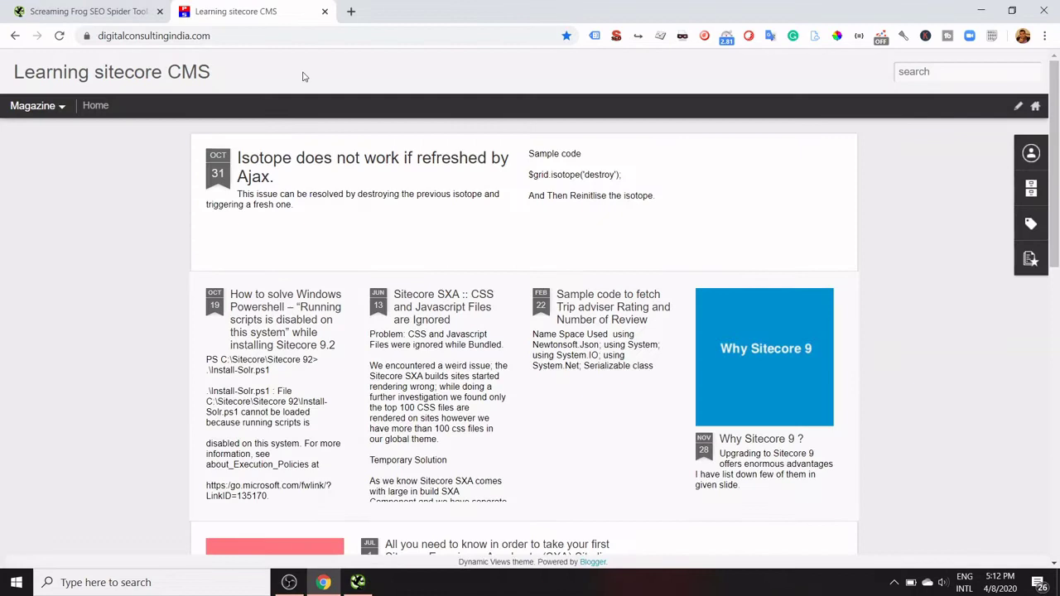
- Bring the idle SEO Spider window forward and show its Help menu
left_click(368, 585)
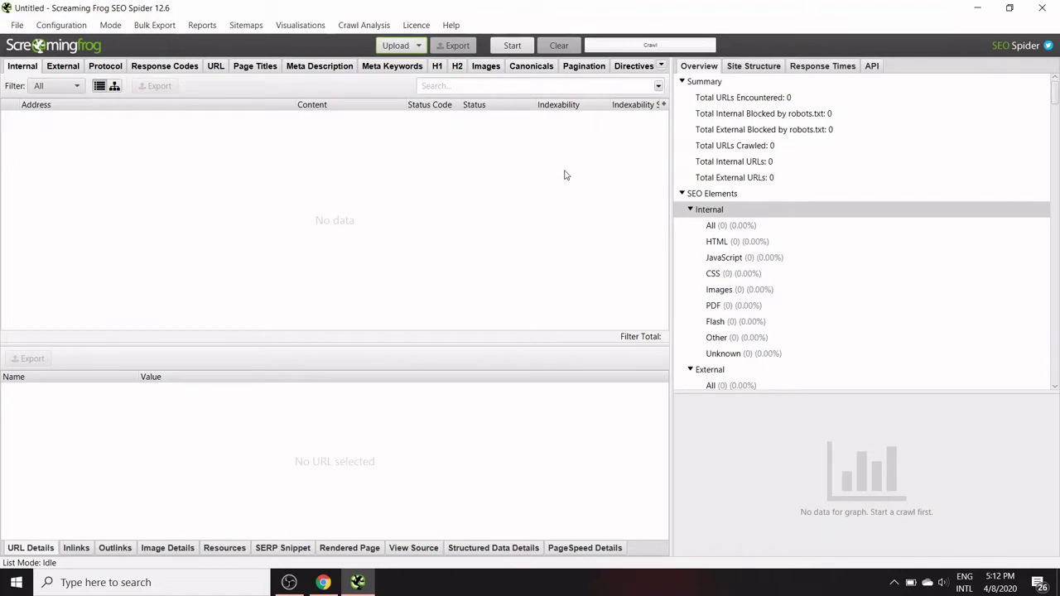
left_click(450, 25)
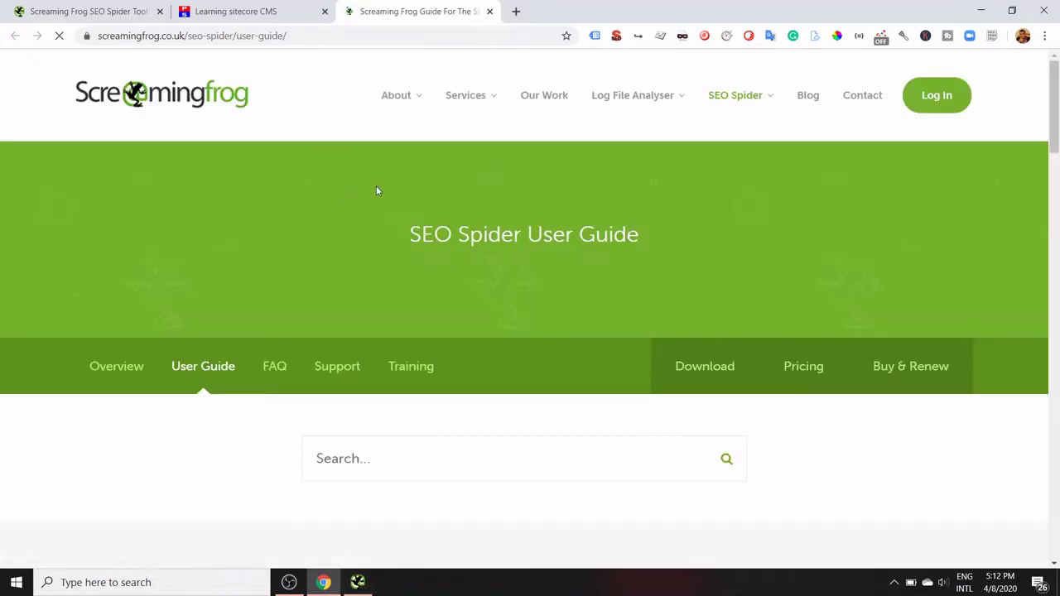
- Scroll through the SEO Spider User Guide page
scroll(470, 290, "down", 2)
scroll(470, 290, "down", 1)
scroll(147, 282, "down", 2)
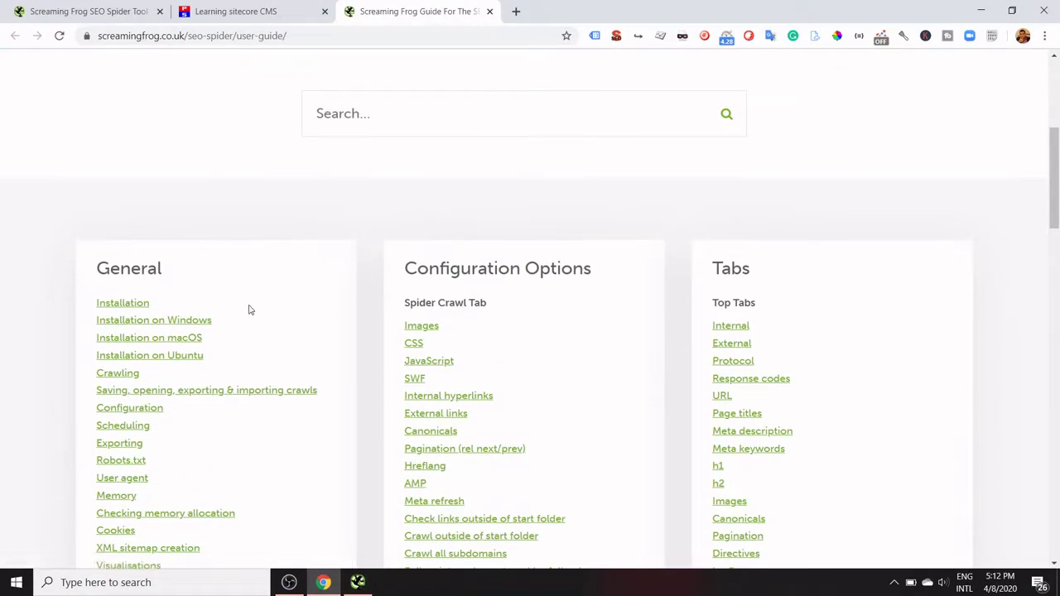
scroll(629, 289, "down", 3)
- Open the SEO Spider FAQ from the Help menu and scroll through it
left_click(358, 582)
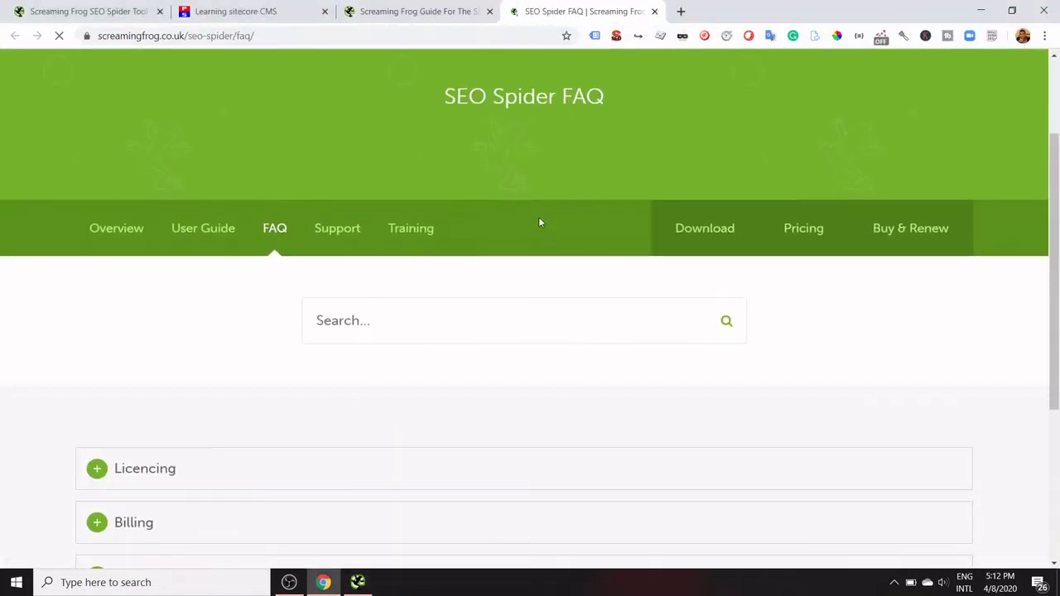
scroll(538, 223, "down", 3)
scroll(513, 244, "down", 2)
scroll(239, 171, "up", 1)
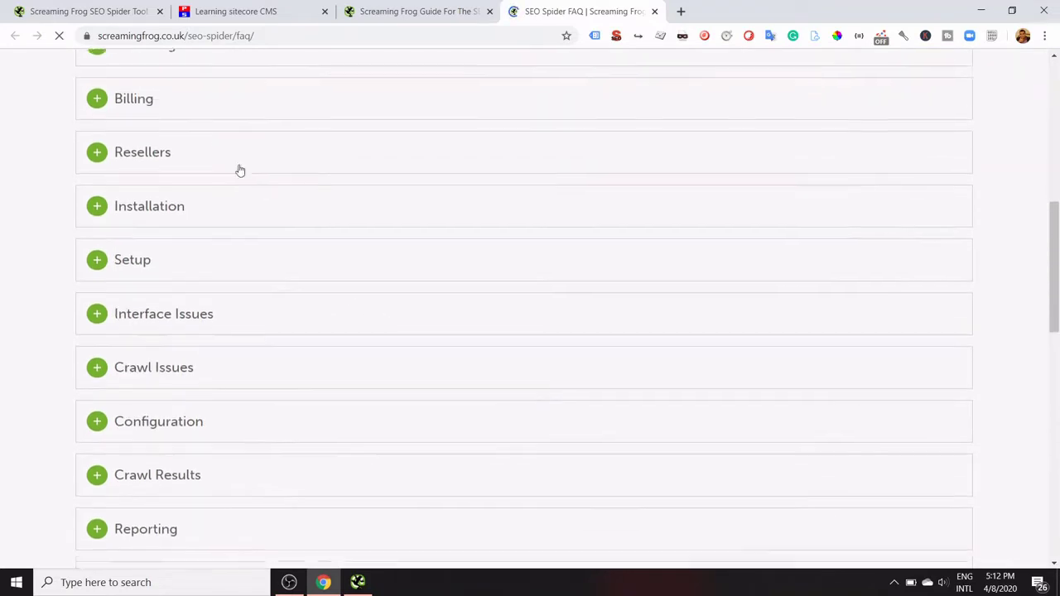
scroll(178, 130, "up", 1)
scroll(178, 145, "up", 1)
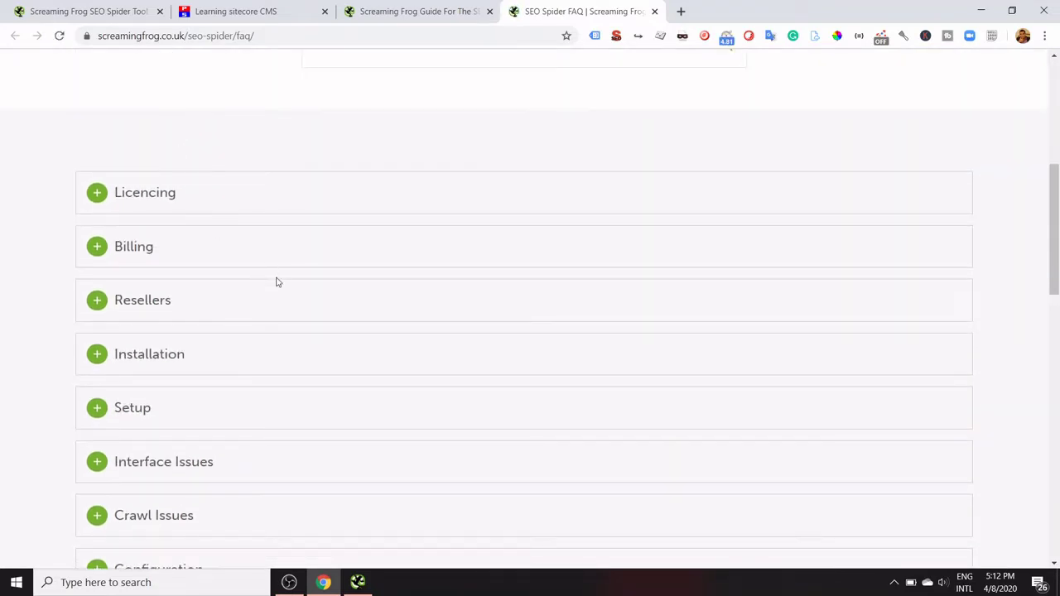
scroll(280, 288, "down", 2)
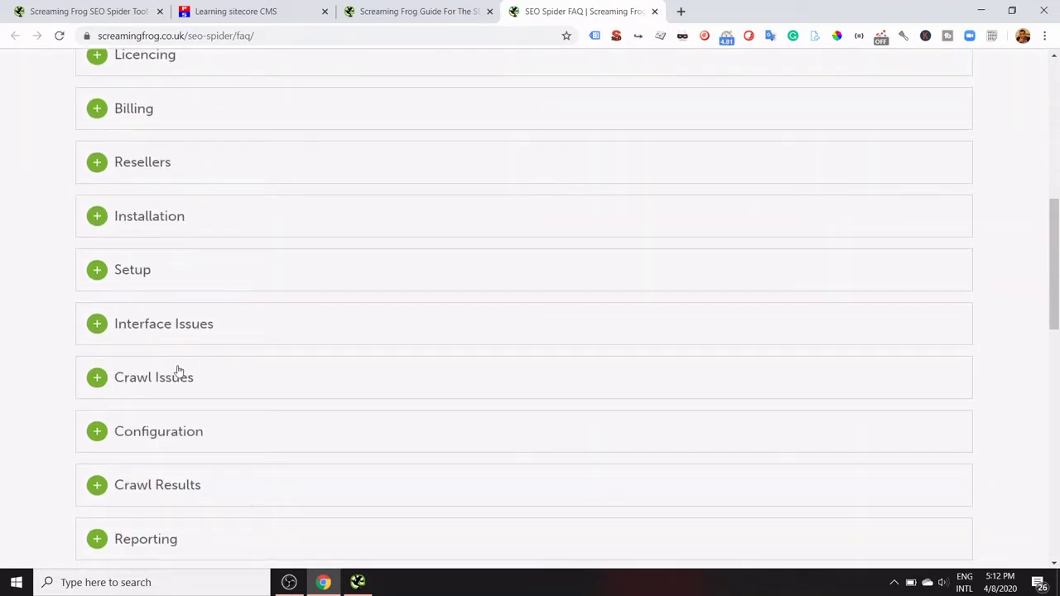
- Open the Support page from Help and scroll to the Technical Support guidance
left_click(357, 582)
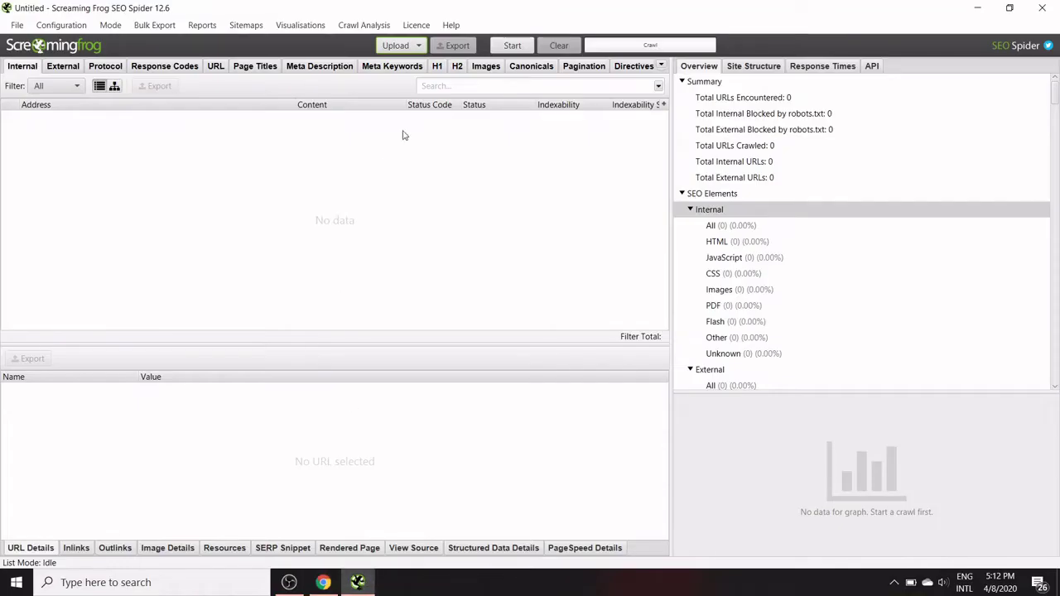
left_click(450, 24)
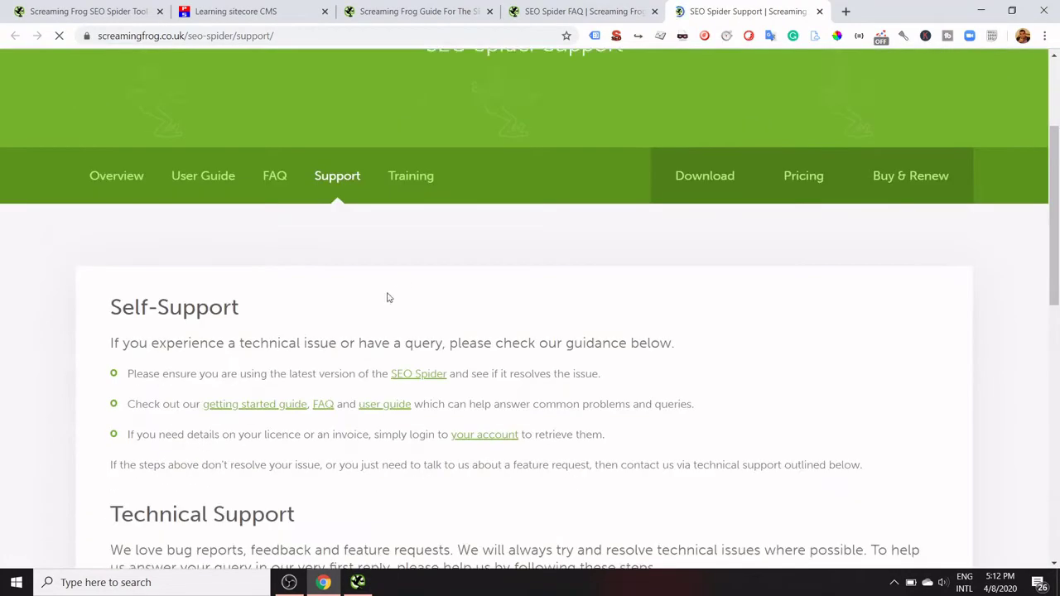
scroll(348, 332, "down", 3)
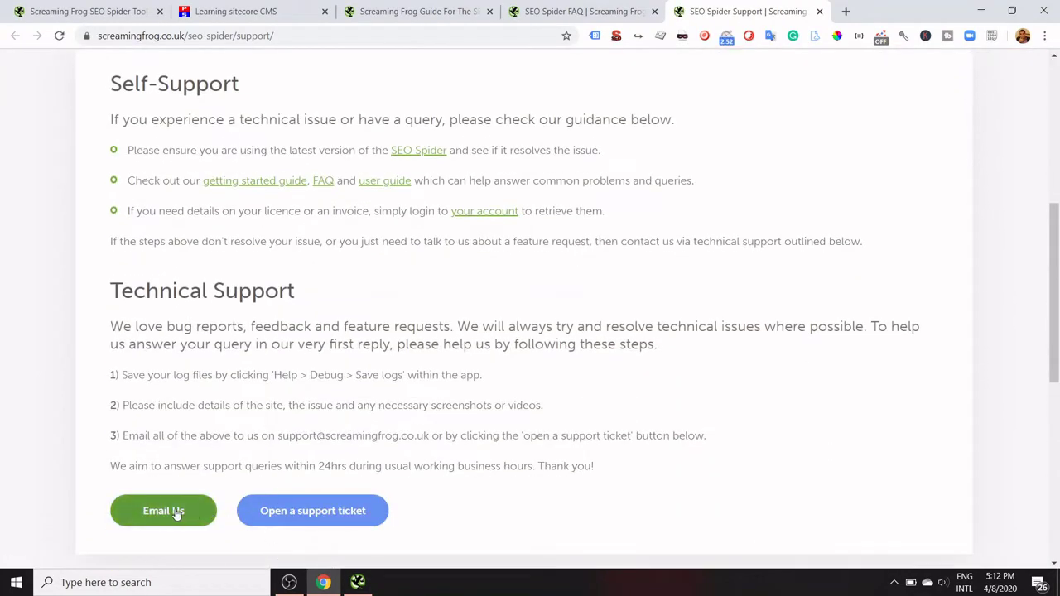
- Run Help > Check for Updates, confirm 12.6 is the latest version, and return to the crawler
left_click(357, 583)
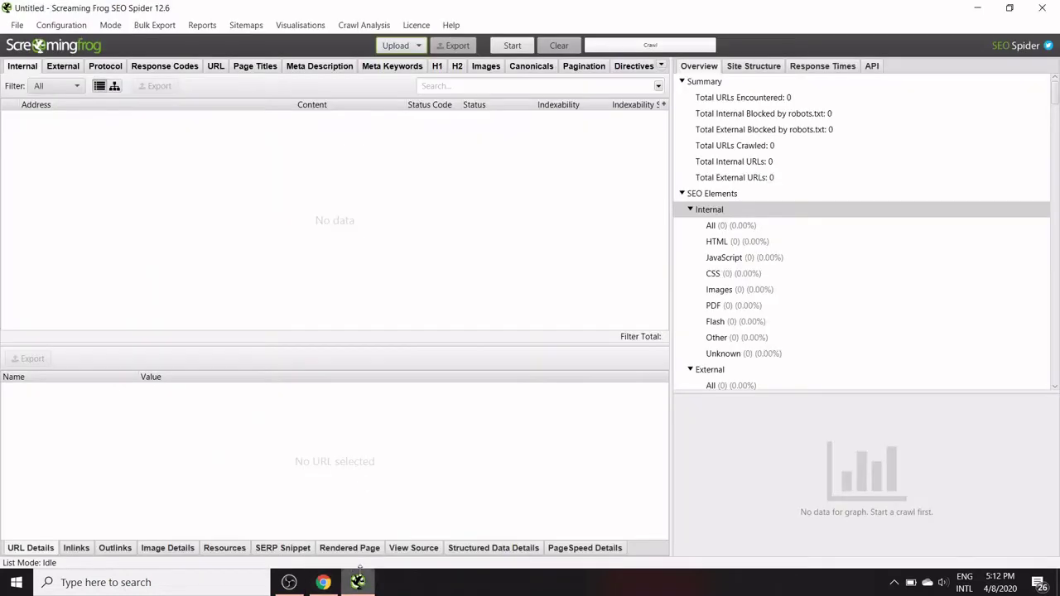
left_click(450, 25)
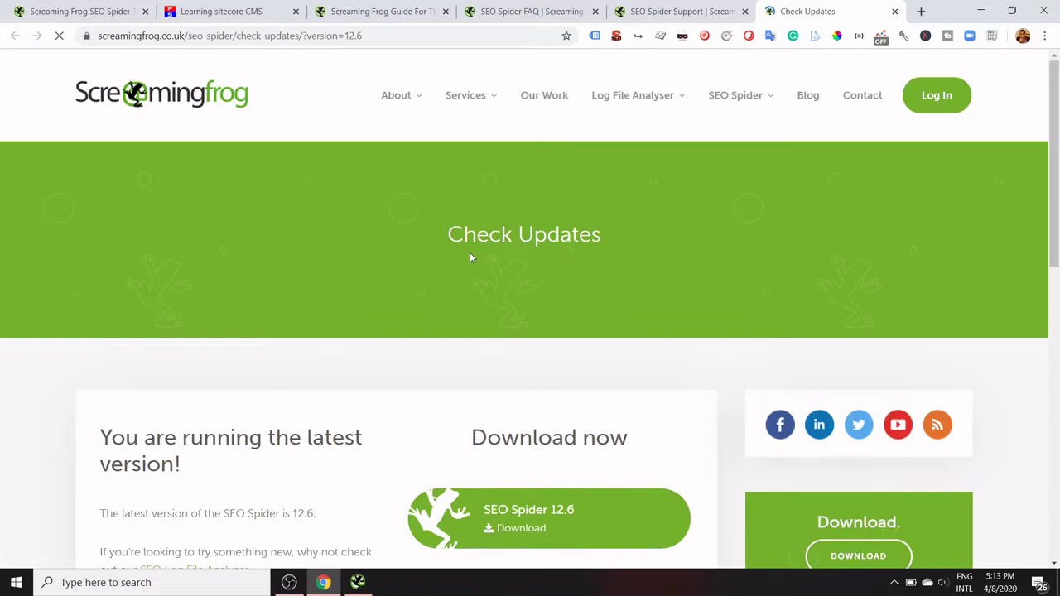
left_click_drag(113, 437, 326, 459)
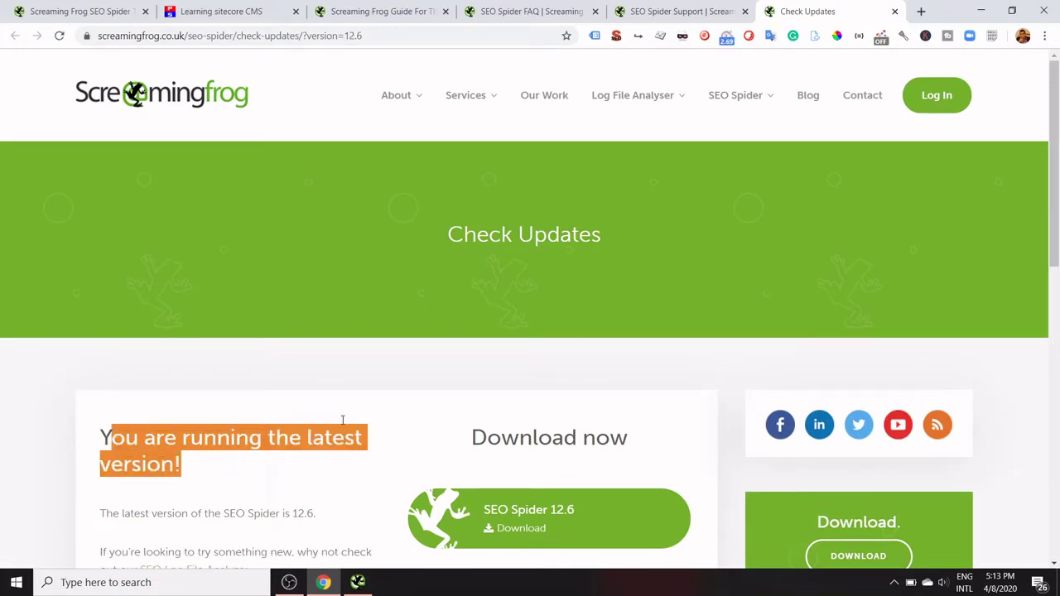
left_click(357, 583)
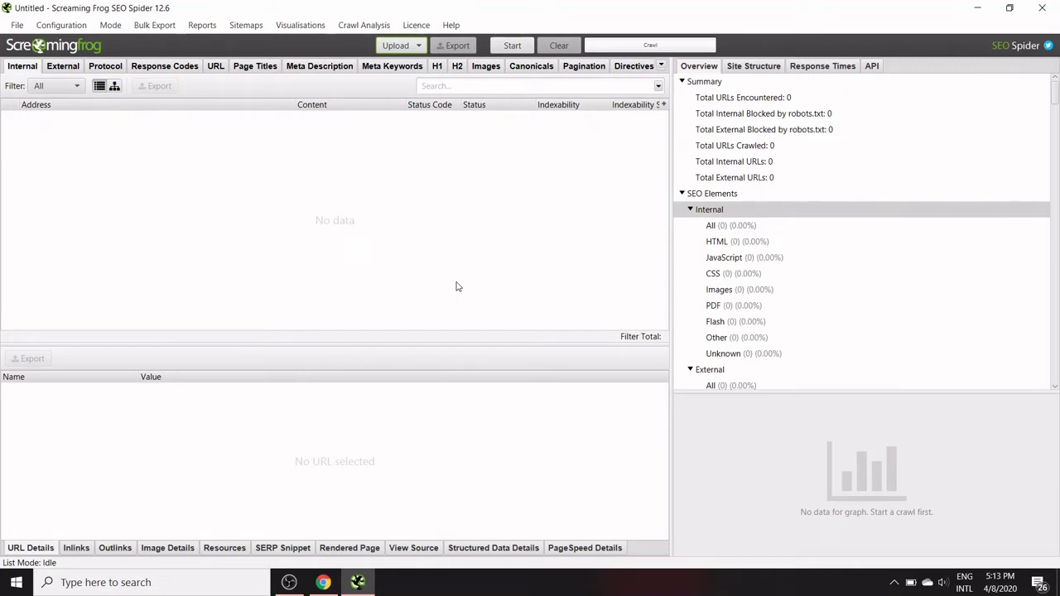
- Switch SEO Spider to List mode and show the Upload options for URLs
left_click(110, 25)
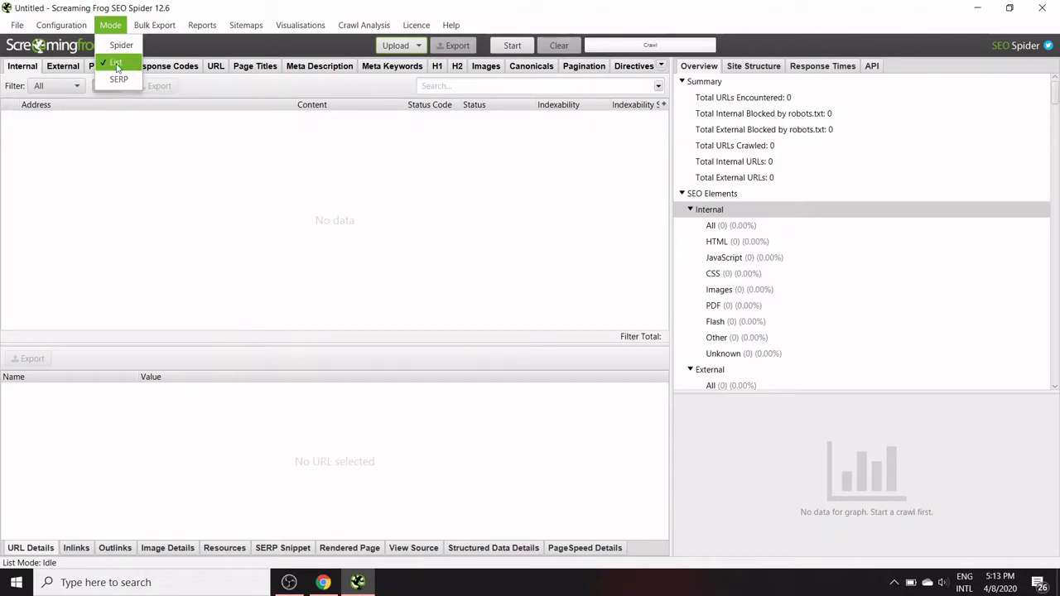
left_click(284, 40)
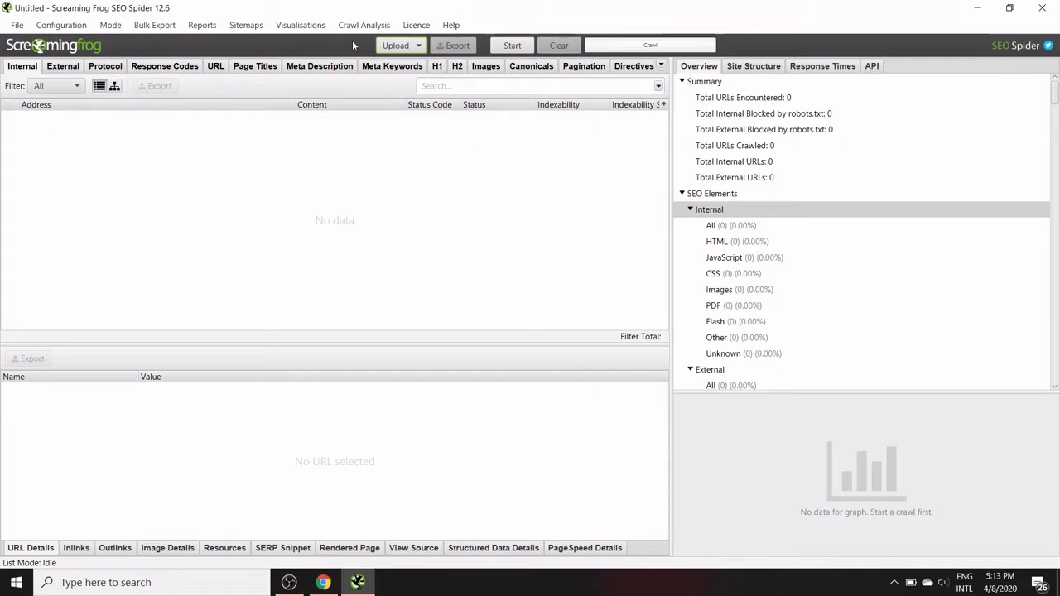
left_click(415, 48)
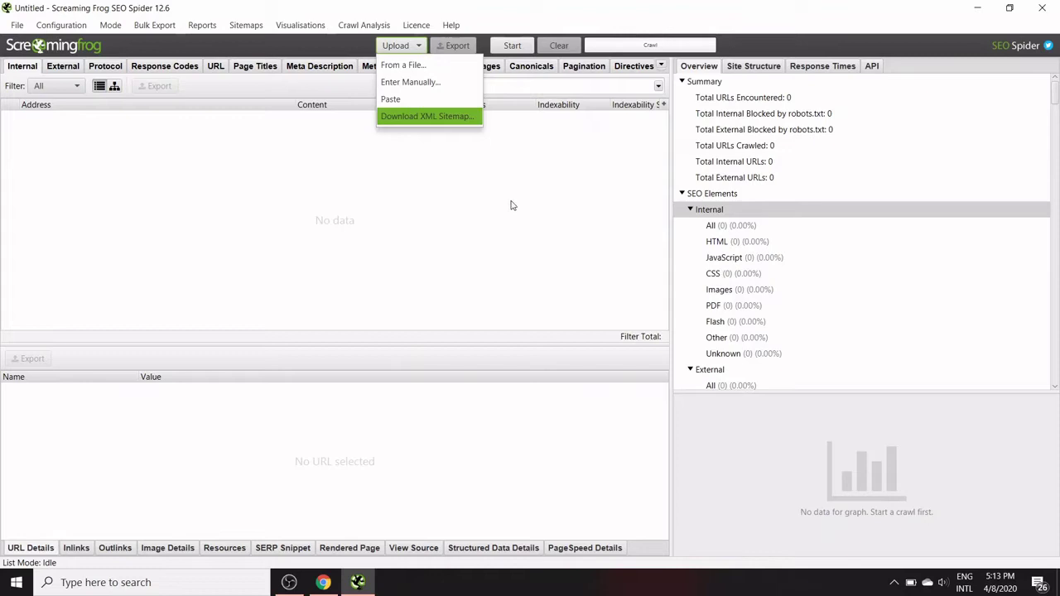
- Paste the blog URL into manual URL entry, then cancel that URL List dialog
left_click(426, 83)
type("https://www.digitalconsultingindia.com/")
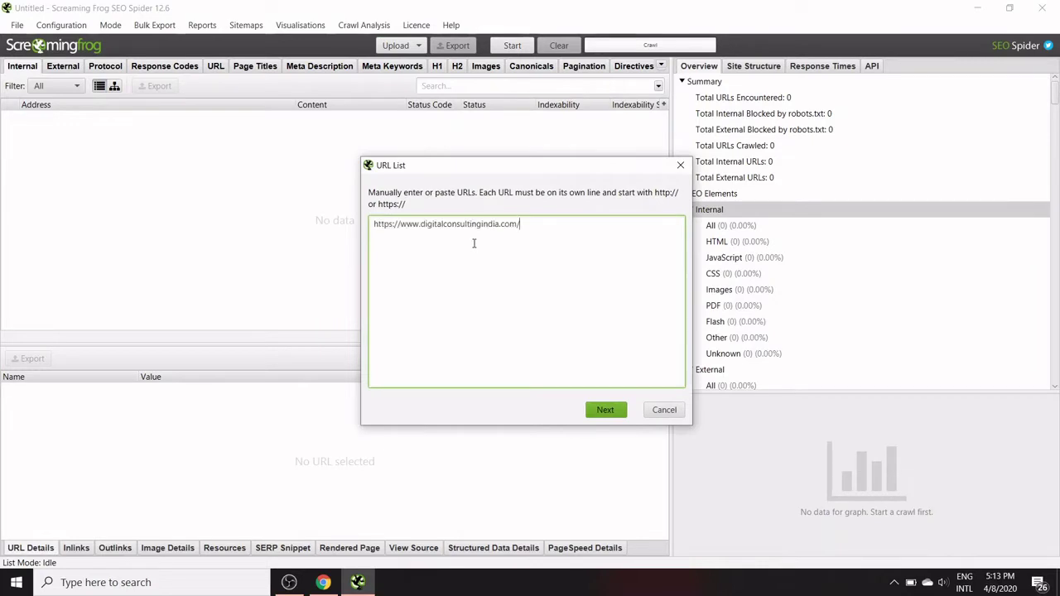
left_click(664, 409)
- Download the blog's XML sitemap from its /sitemap address, reading in 207 URLs
left_click(410, 45)
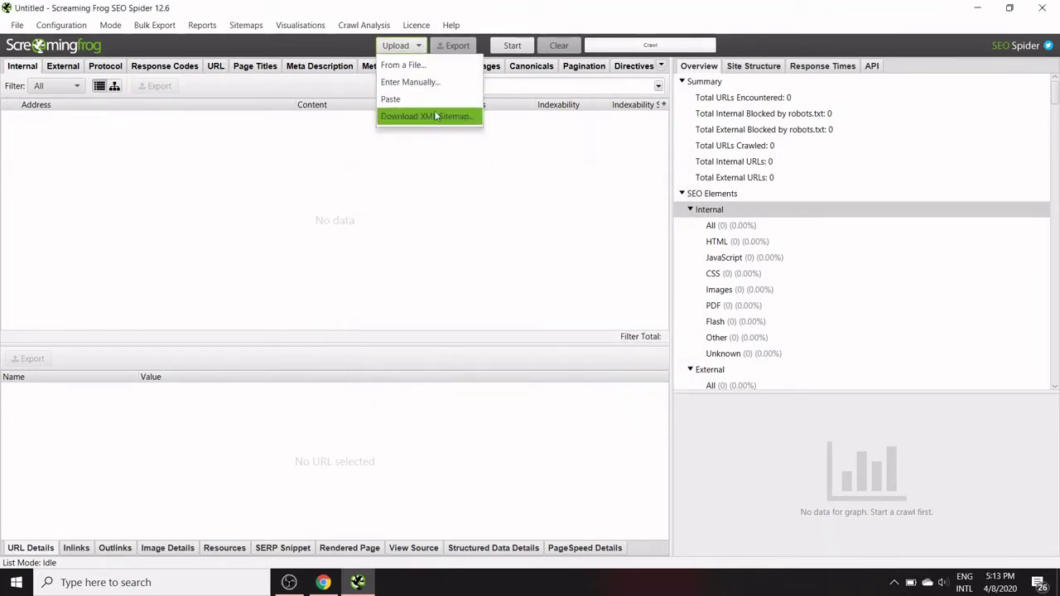
left_click(437, 117)
type("https://www.digitalconsultingindia.com/")
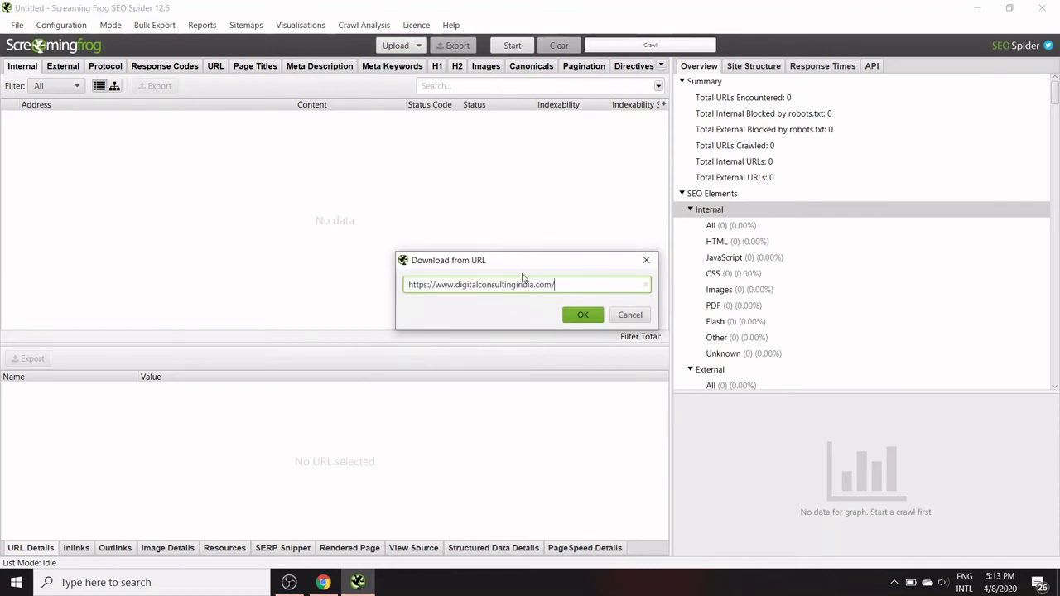
type("ap.xml")
left_click(584, 315)
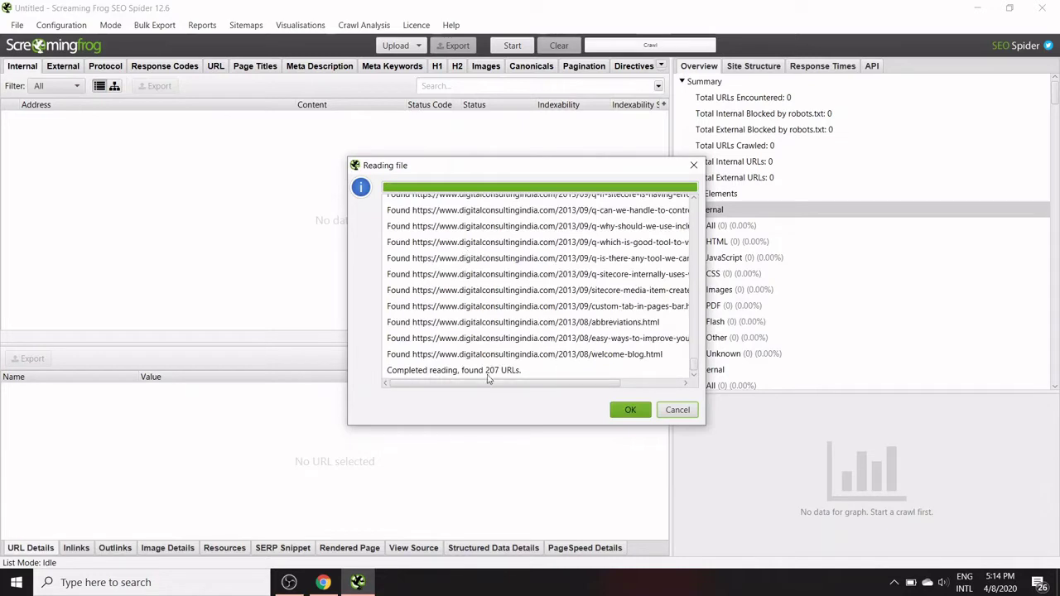
- Confirm the Reading file dialog to begin crawling the 207 sitemap URLs
left_click(628, 409)
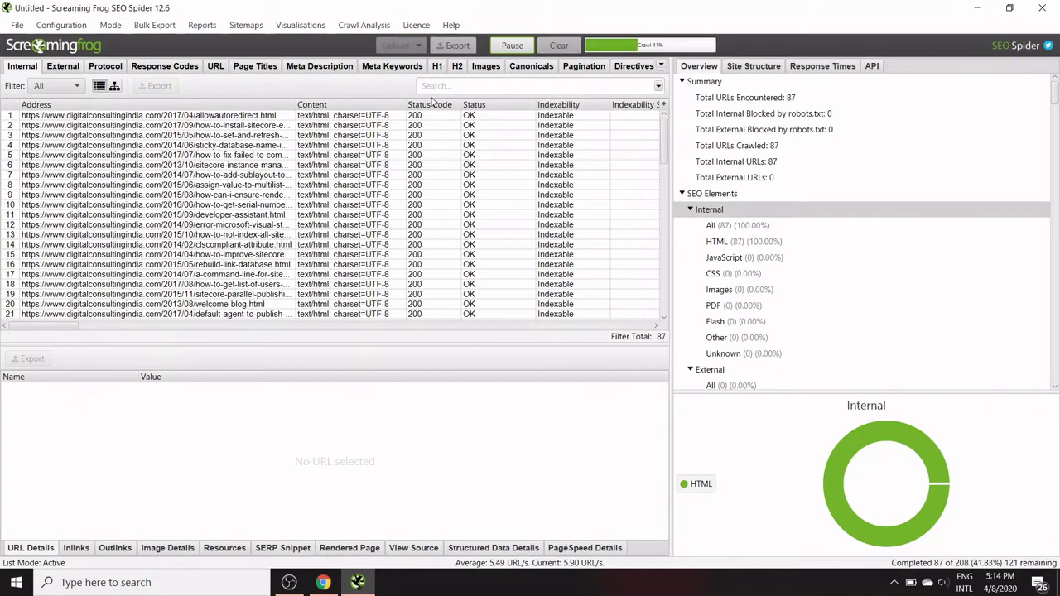
- Review the £149 single-licence price and bulk discounts on the licence page, then return to the crawl
left_click(419, 28)
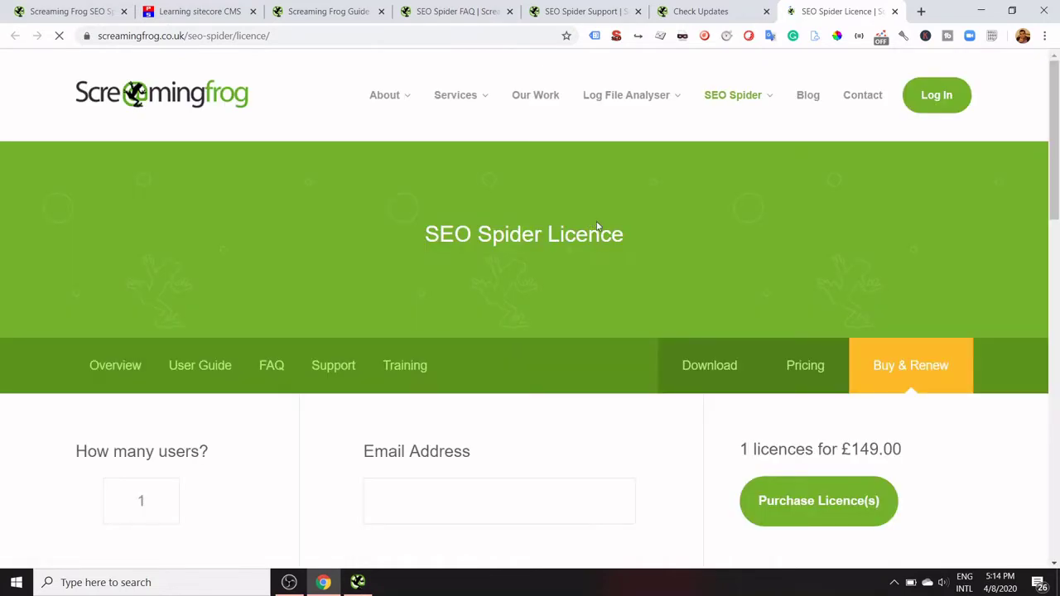
scroll(593, 288, "down", 2)
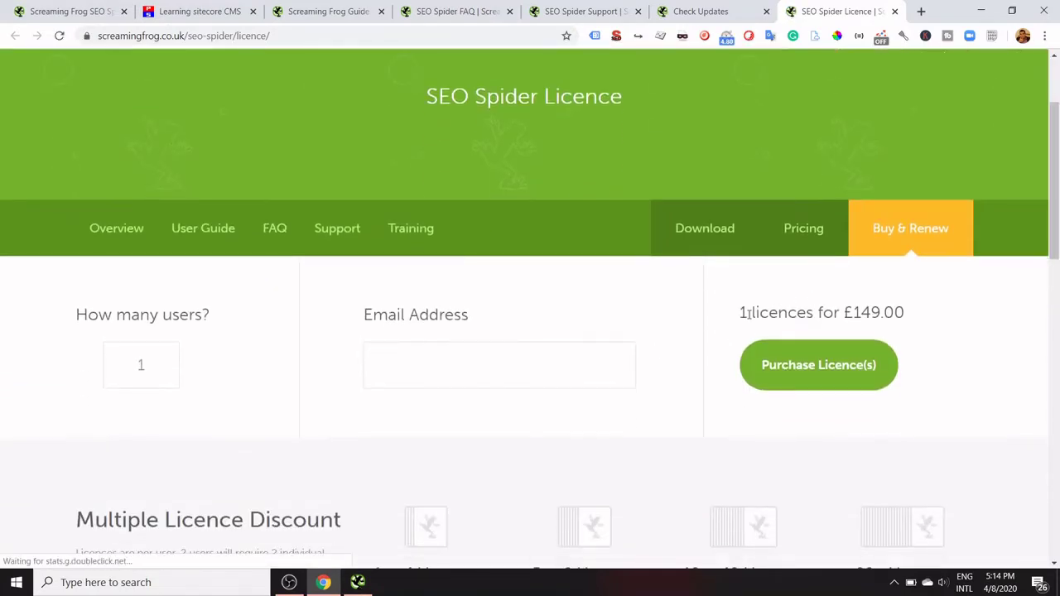
left_click_drag(817, 314, 905, 314)
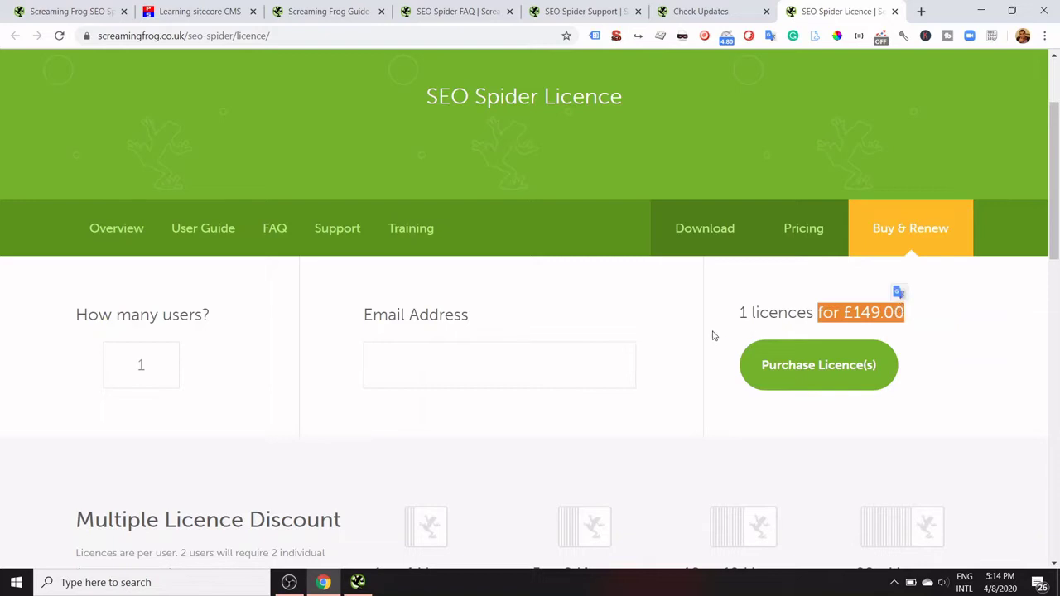
scroll(679, 331, "down", 1)
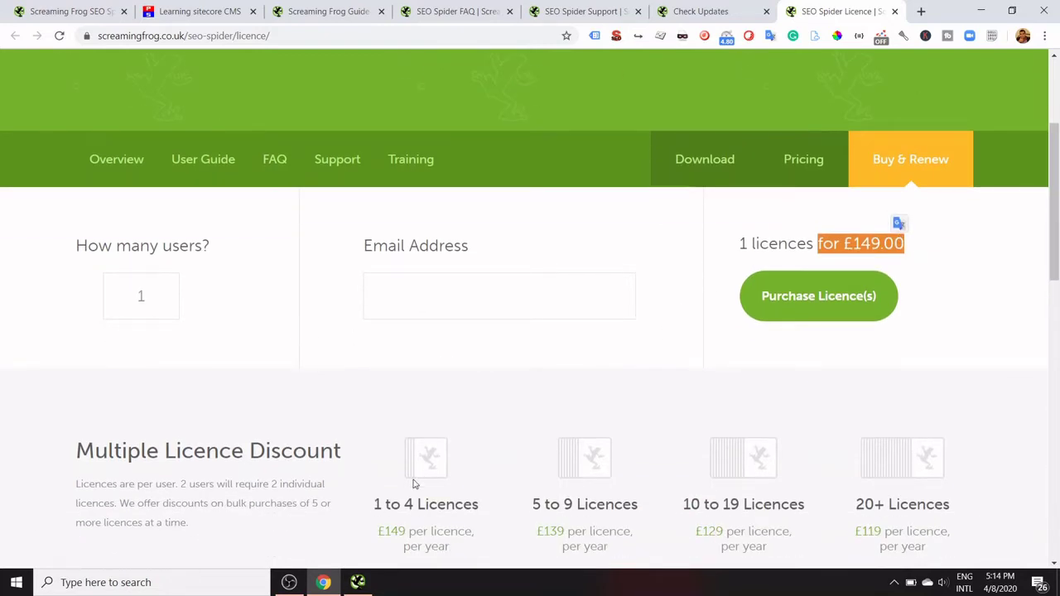
left_click(358, 582)
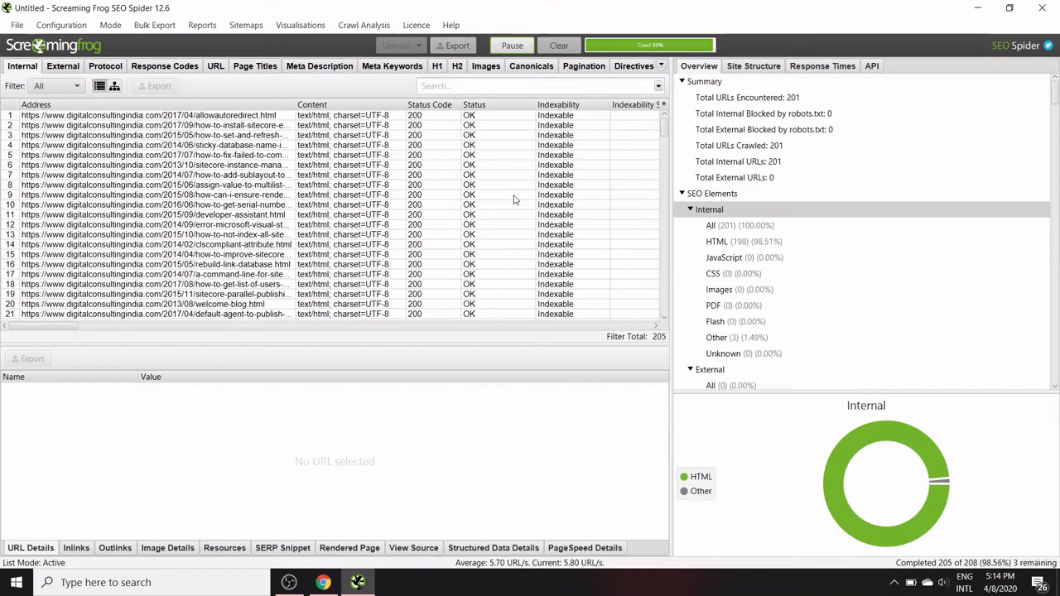
- Open the Enter Licence form's Username and Licence Key fields, then follow the invalid-key help link
left_click(425, 27)
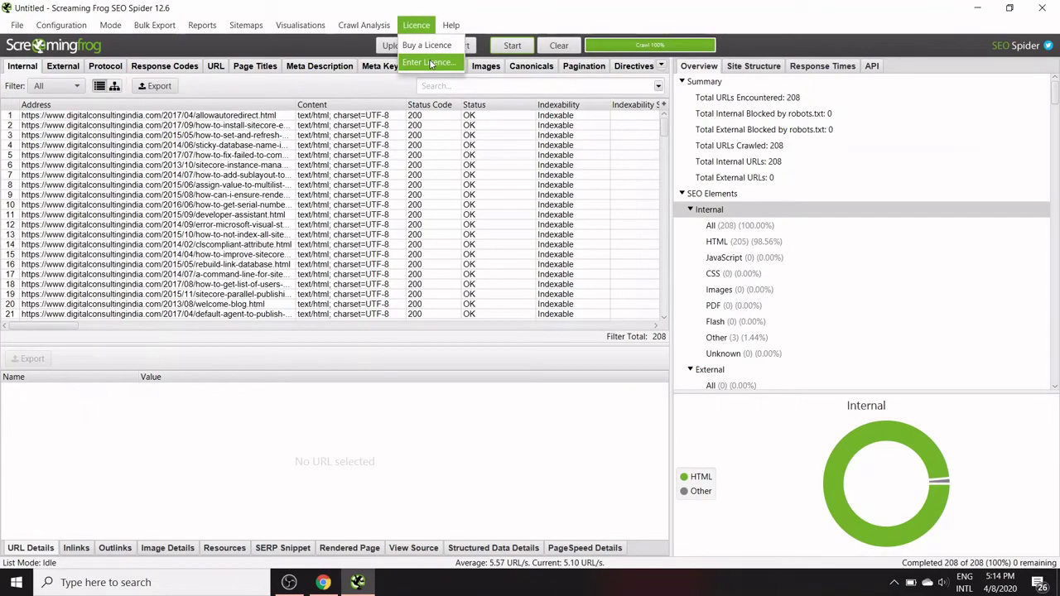
left_click(429, 62)
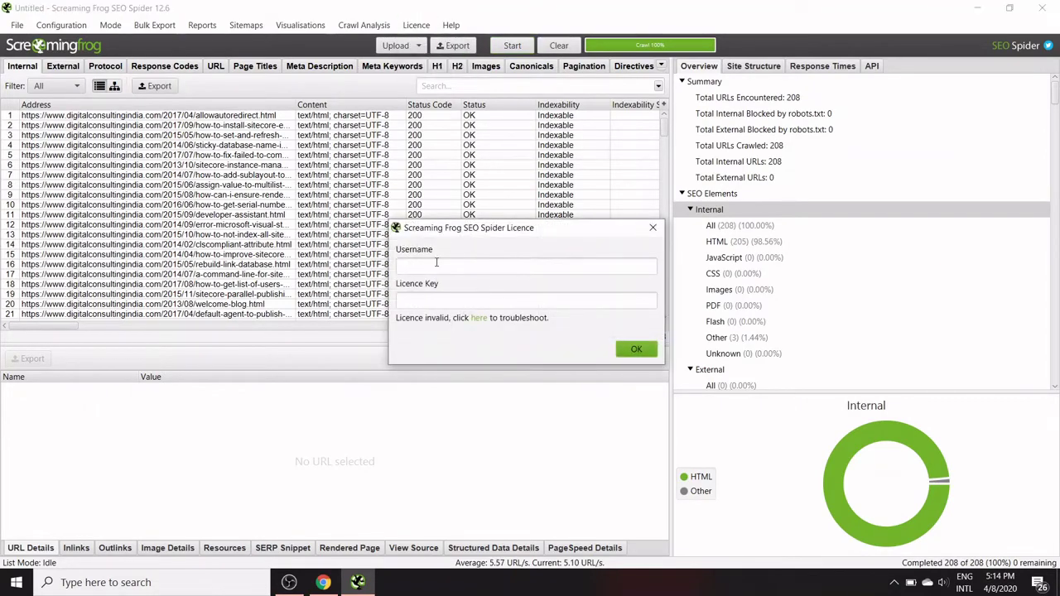
left_click(419, 266)
left_click(421, 300)
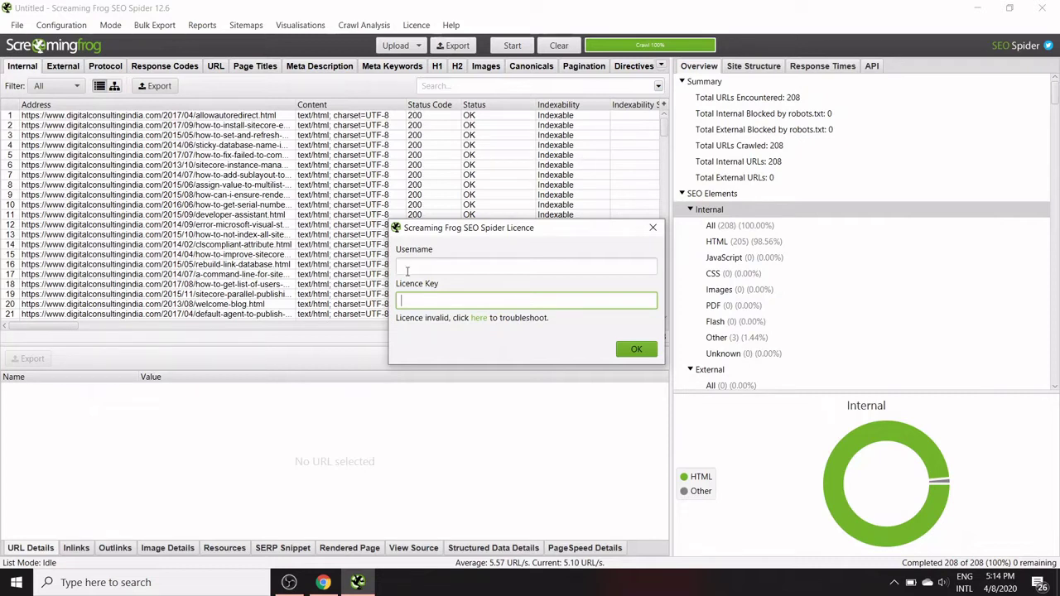
left_click(480, 319)
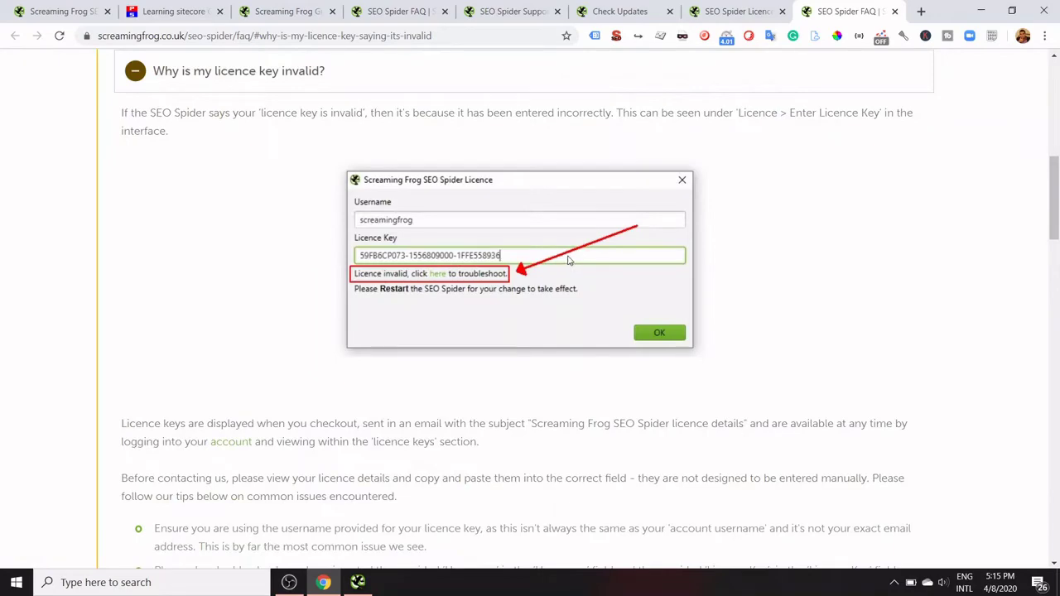
- Read the invalid licence key FAQ and licence tab in Chrome, then return to the SEO Spider
scroll(569, 261, "down", 3)
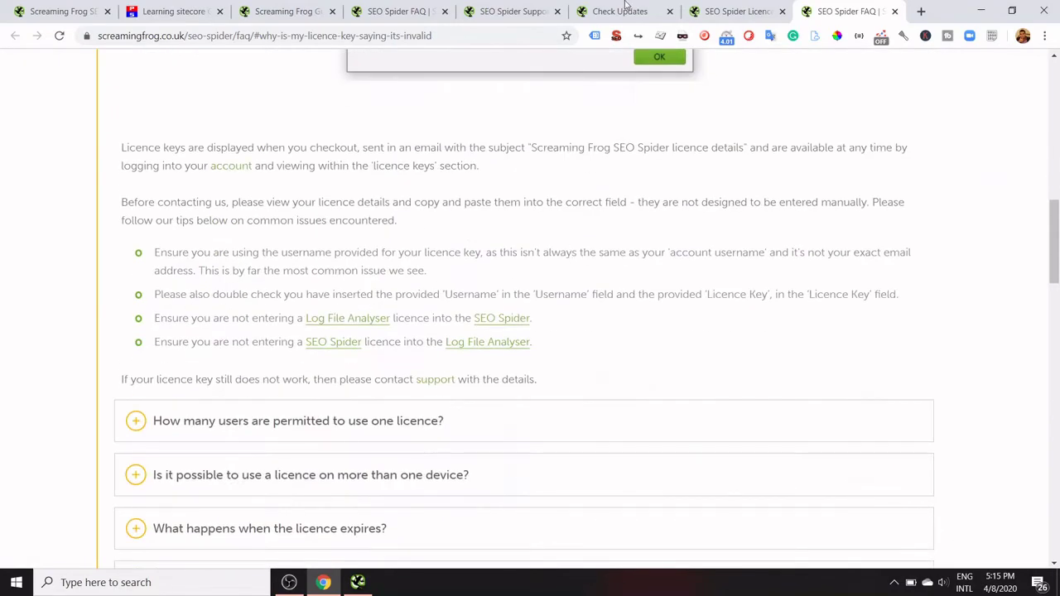
left_click(736, 11)
scroll(654, 269, "down", 2)
key("alt+Tab")
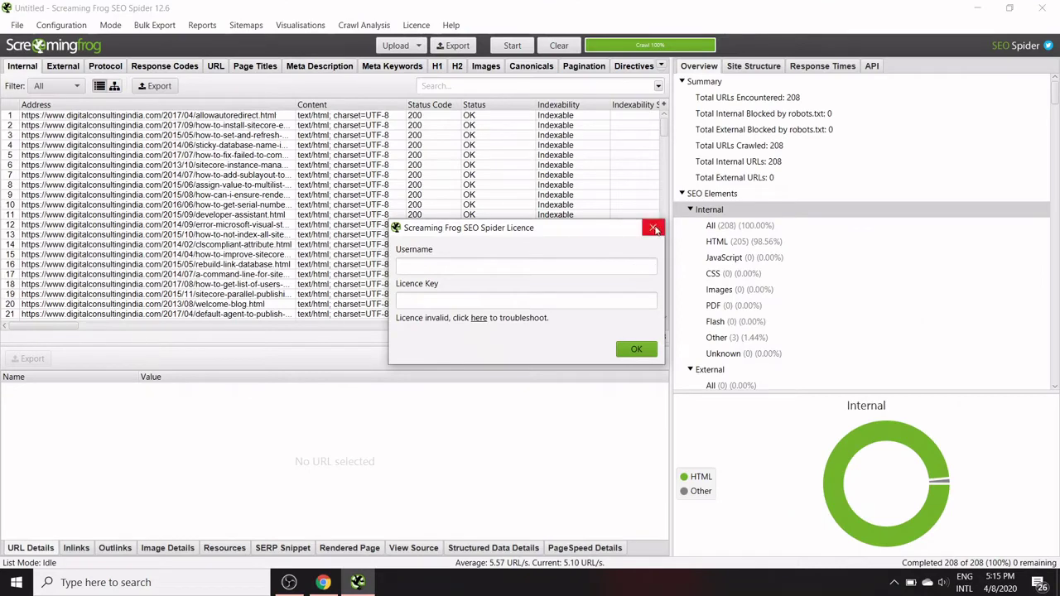
- Close the licence form and collapse the summary, Internal, External, Protocol and Response Codes groups
left_click(653, 228)
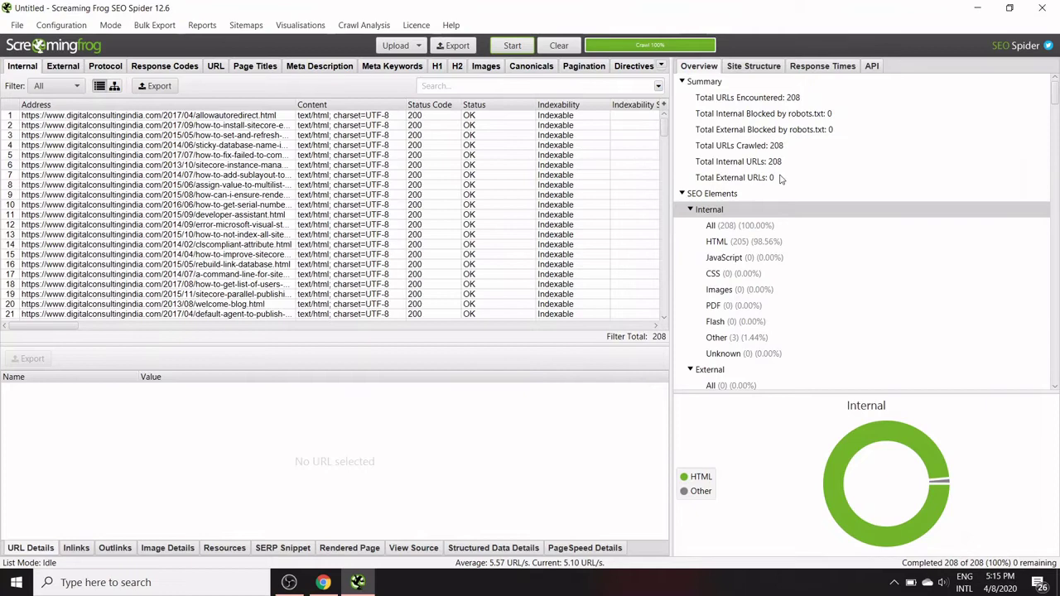
left_click(682, 81)
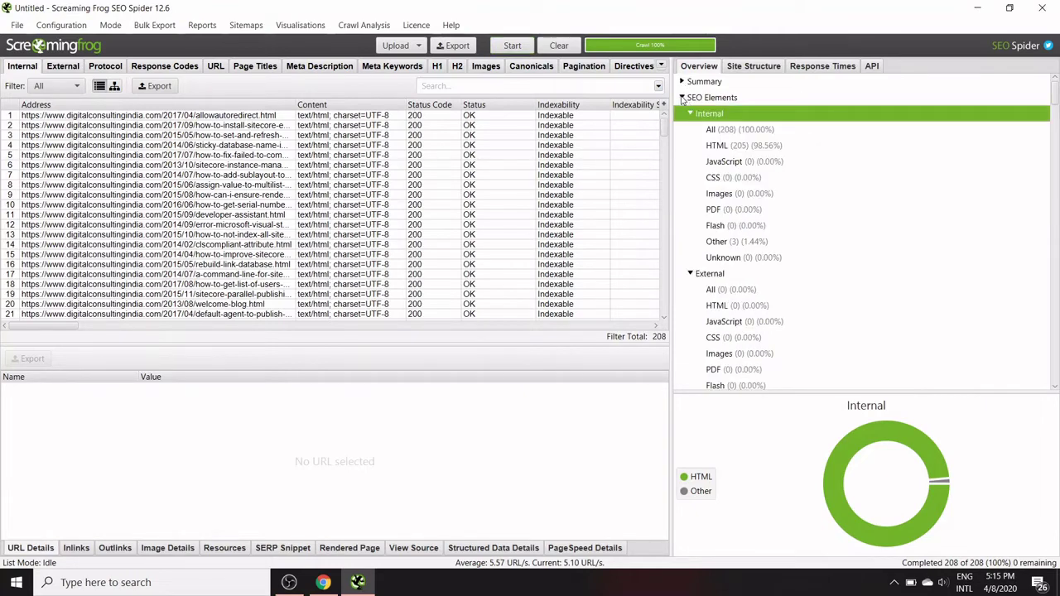
left_click(683, 98)
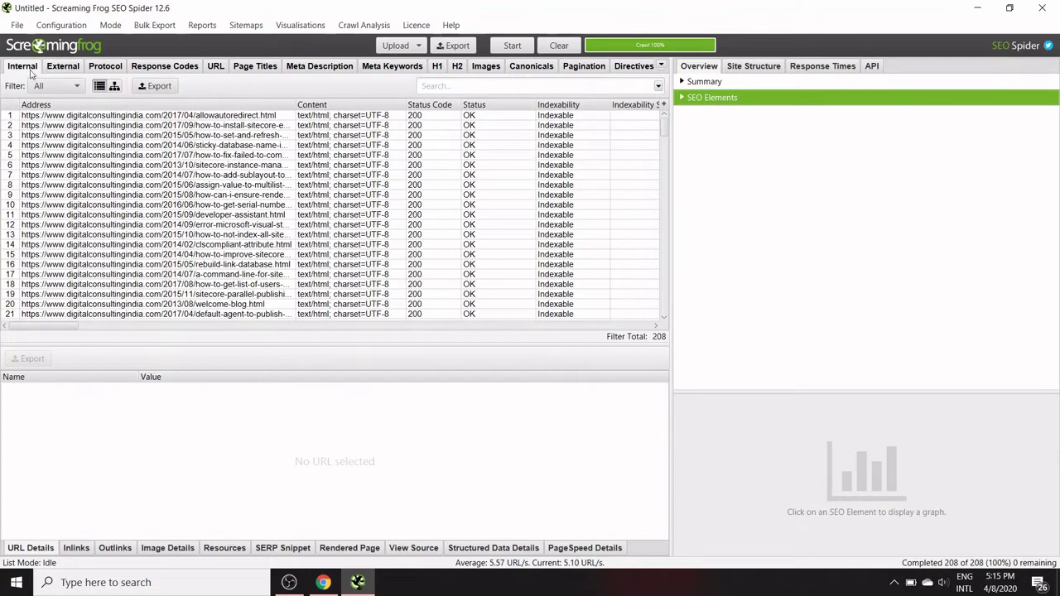
left_click(682, 98)
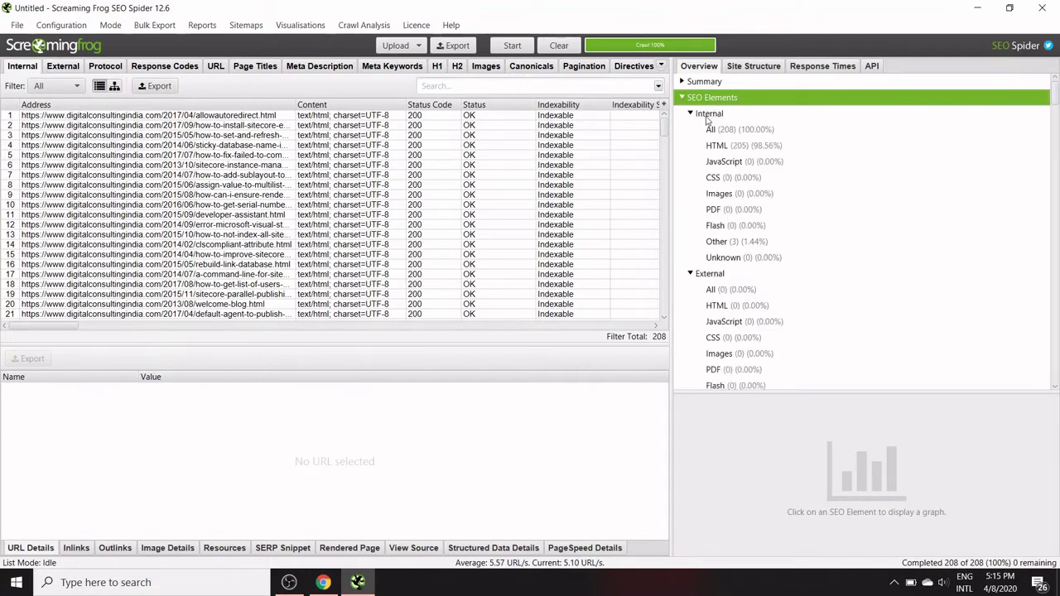
left_click(690, 113)
left_click(690, 129)
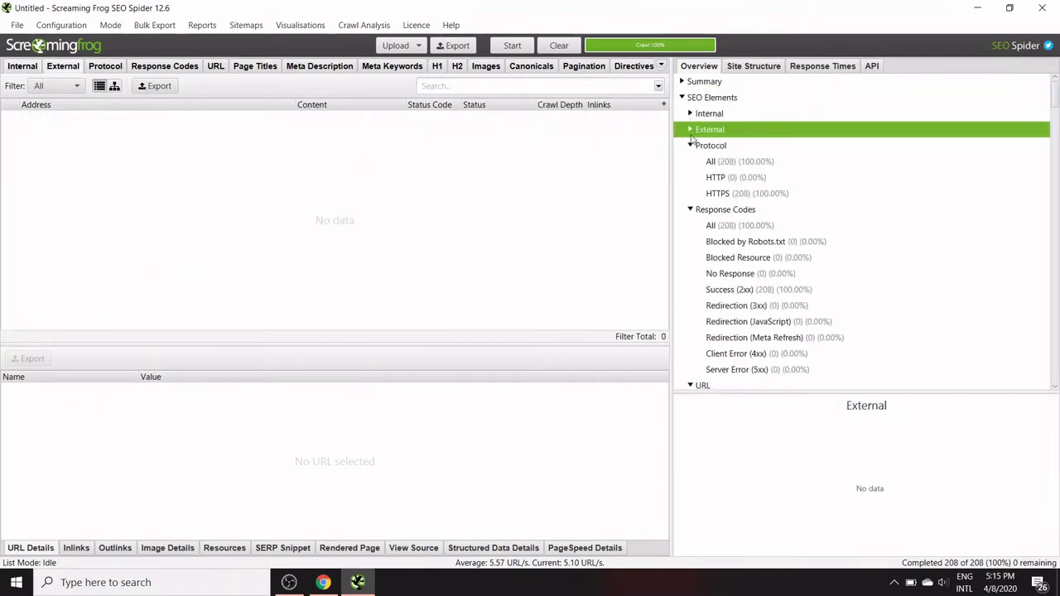
left_click(690, 146)
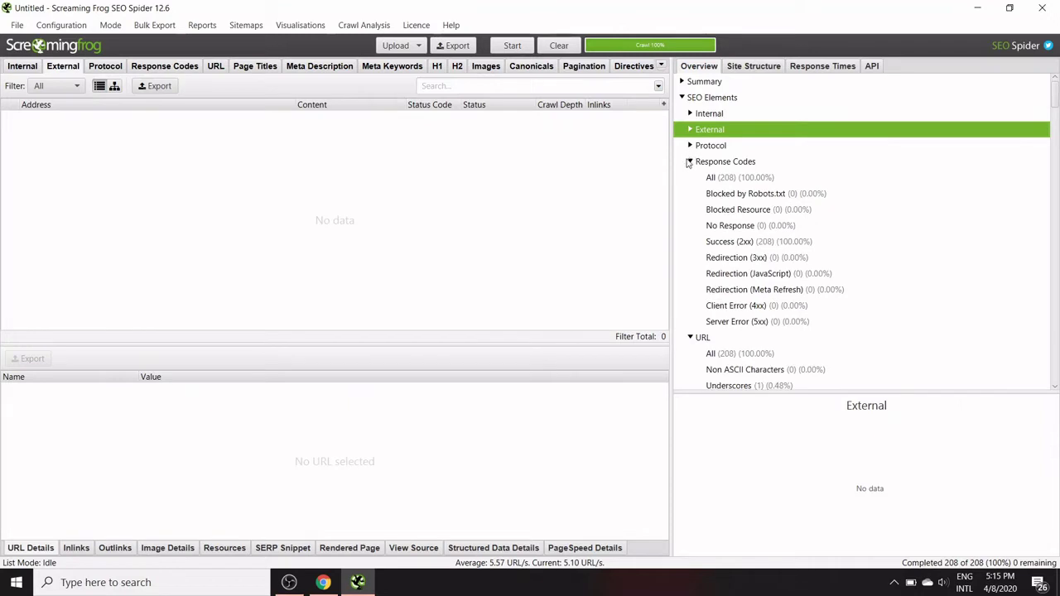
left_click(690, 161)
- Collapse the URL, Page Titles, Meta Description, Meta Keywords, H1 and Images groups, then list all result tabs
left_click(690, 193)
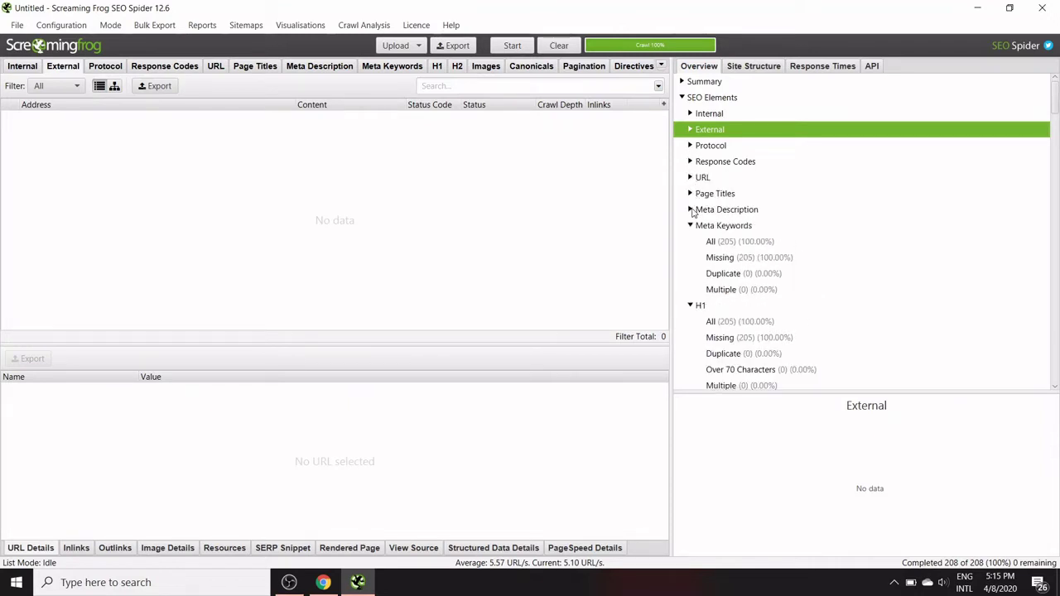
left_click(690, 225)
left_click(690, 241)
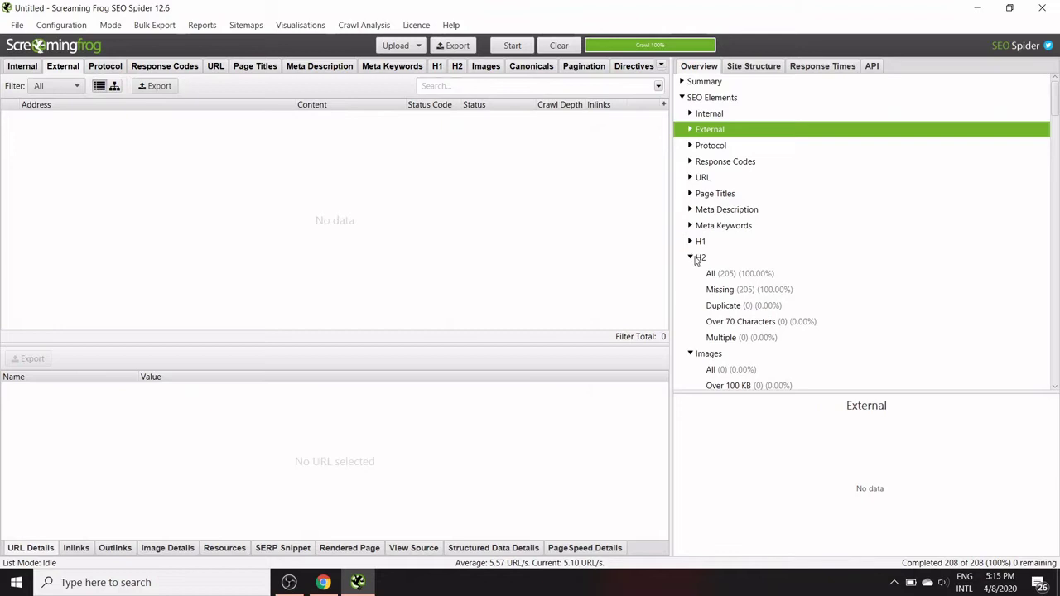
scroll(699, 195, "down", 2)
left_click(691, 178)
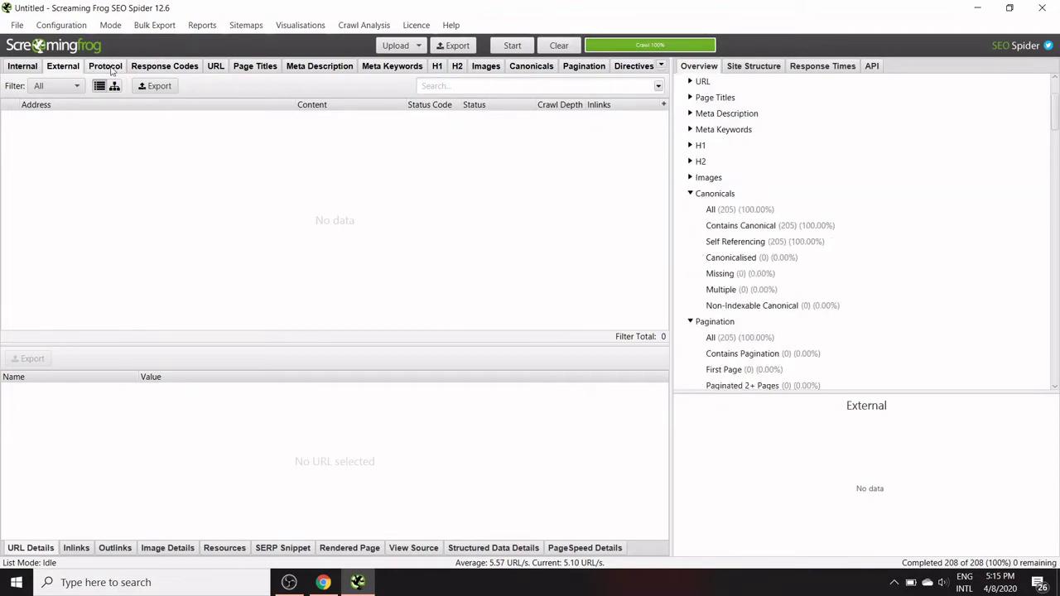
left_click(661, 66)
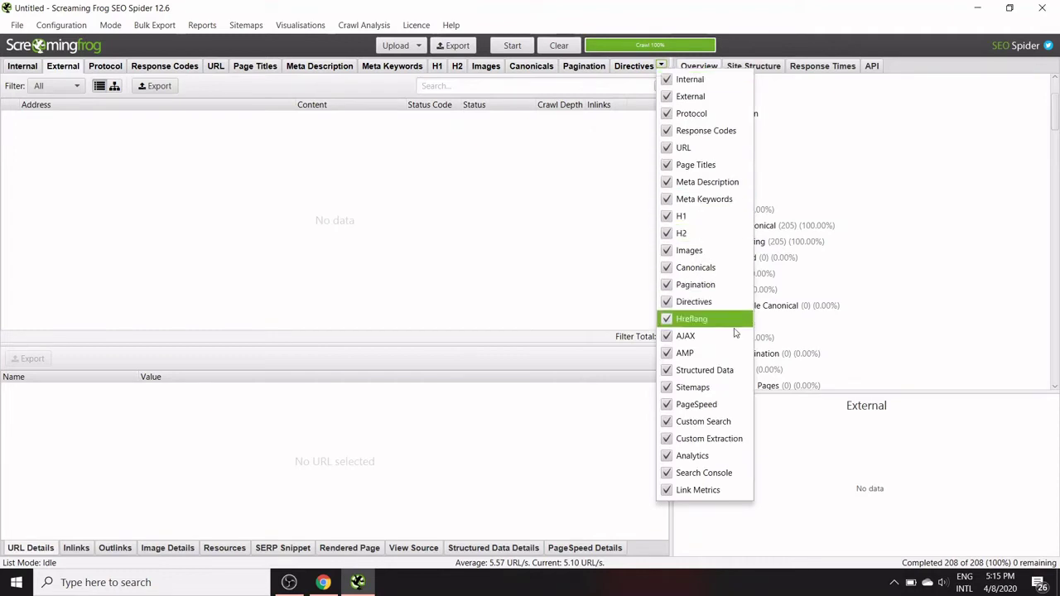
- Show the Link Metrics results and scroll the Overview tree back to the top
left_click(717, 490)
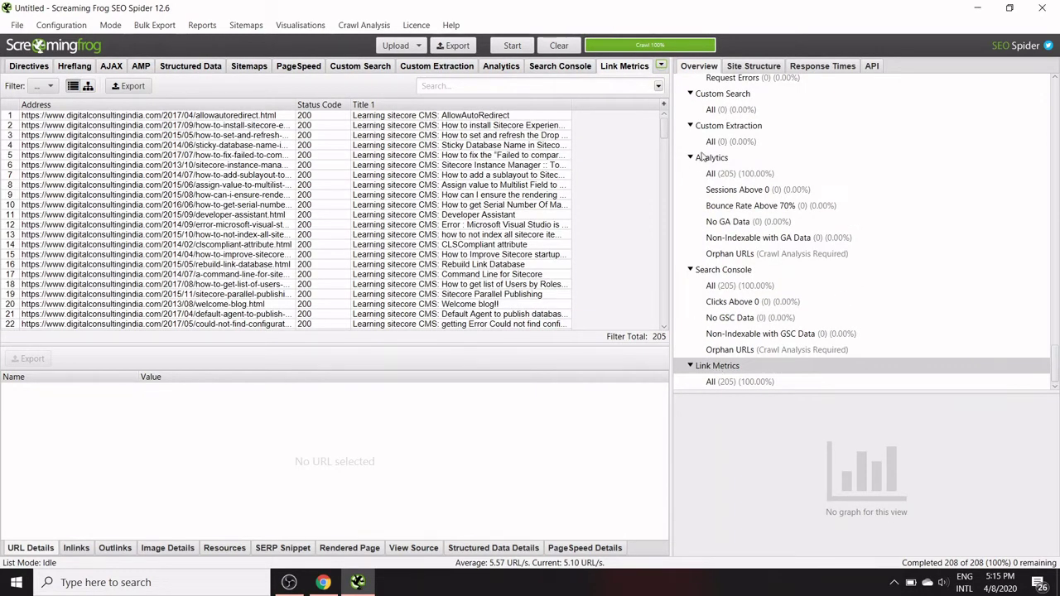
scroll(786, 231, "up", 3)
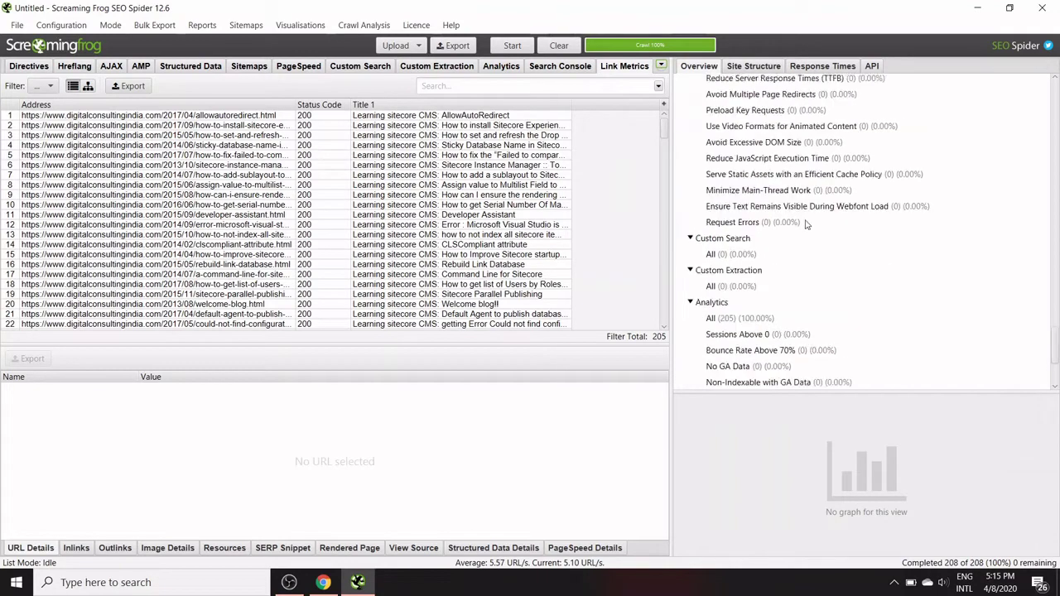
scroll(801, 217, "up", 5)
scroll(804, 216, "up", 5)
scroll(805, 214, "up", 5)
scroll(805, 214, "up", 6)
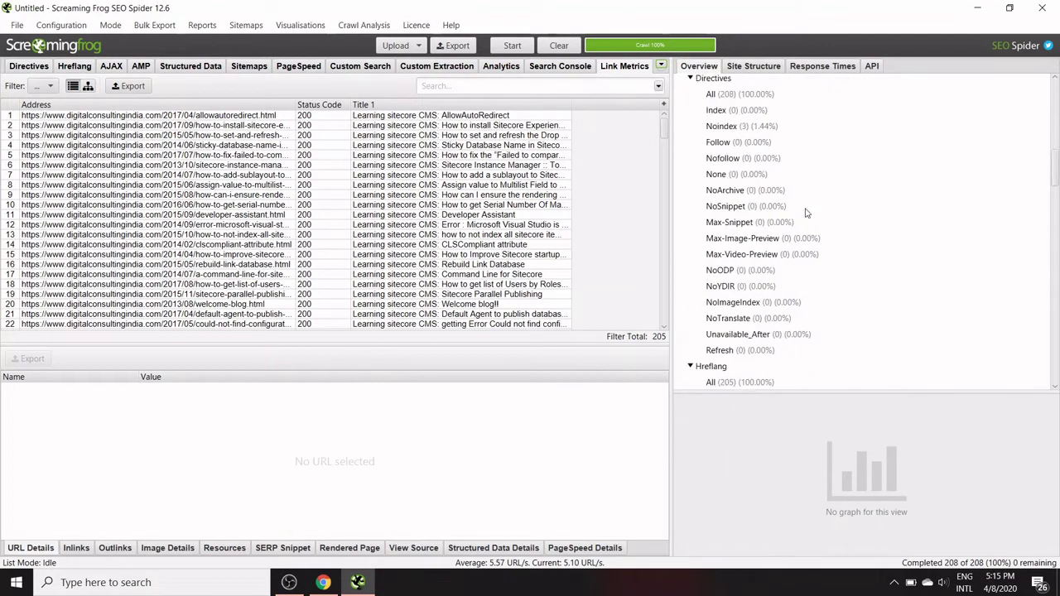
scroll(805, 213, "up", 4)
scroll(1005, 249, "up", 2)
left_click_drag(1056, 130, 1056, 92)
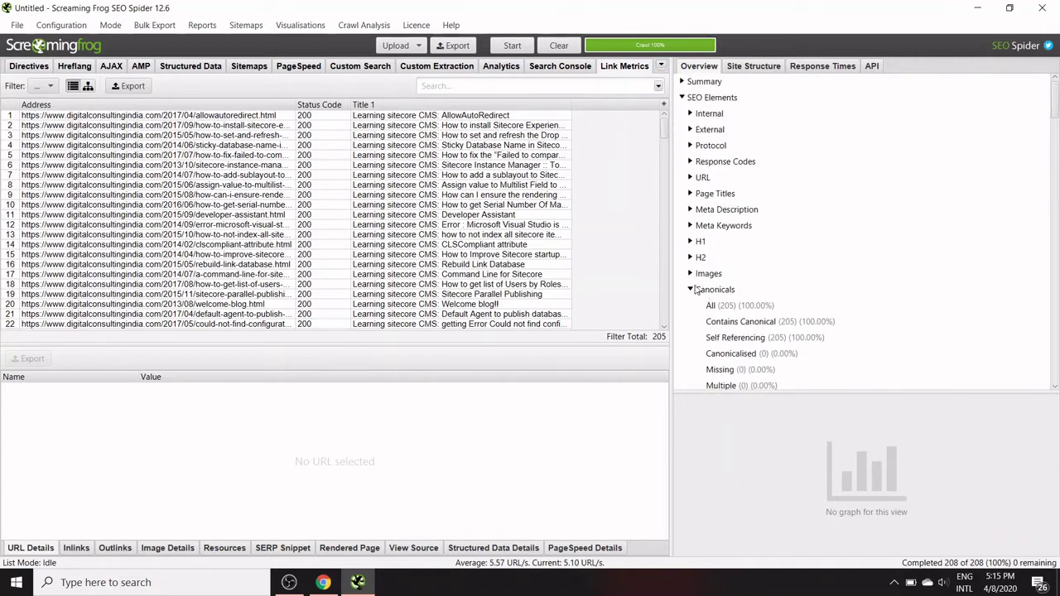
- Collapse Canonicals, Pagination, Directives, Hreflang, AJAX and AMP; expand Meta Description and Page Titles
left_click(691, 290)
left_click(692, 306)
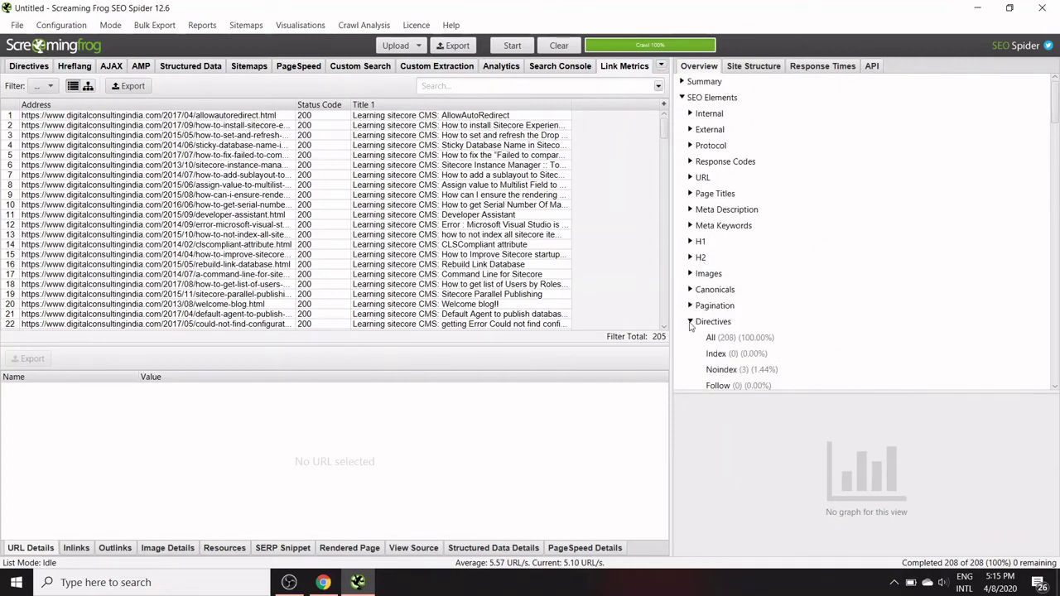
left_click(691, 322)
left_click(691, 337)
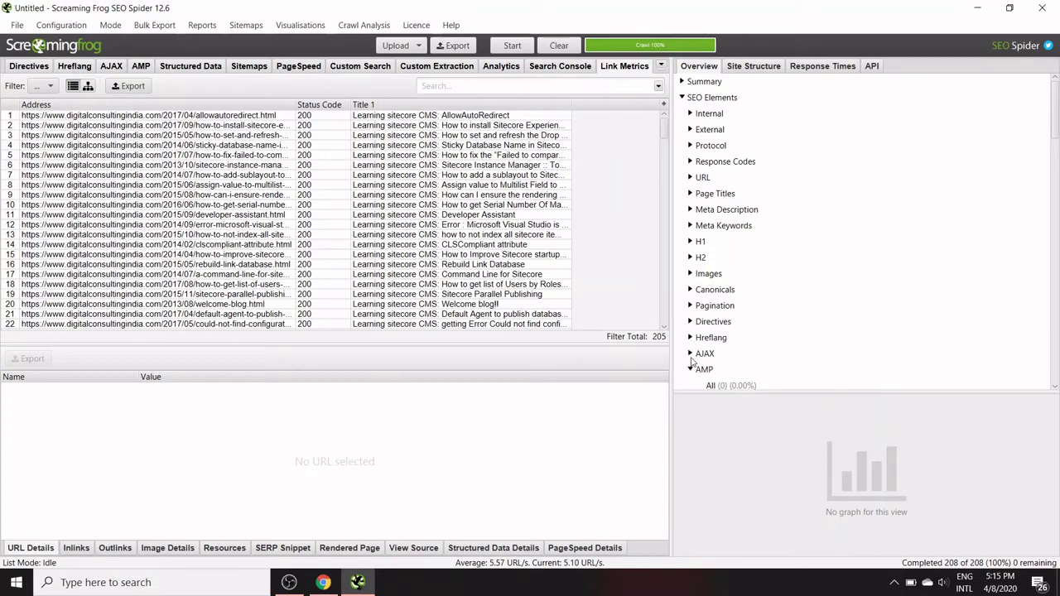
left_click(690, 370)
left_click(691, 211)
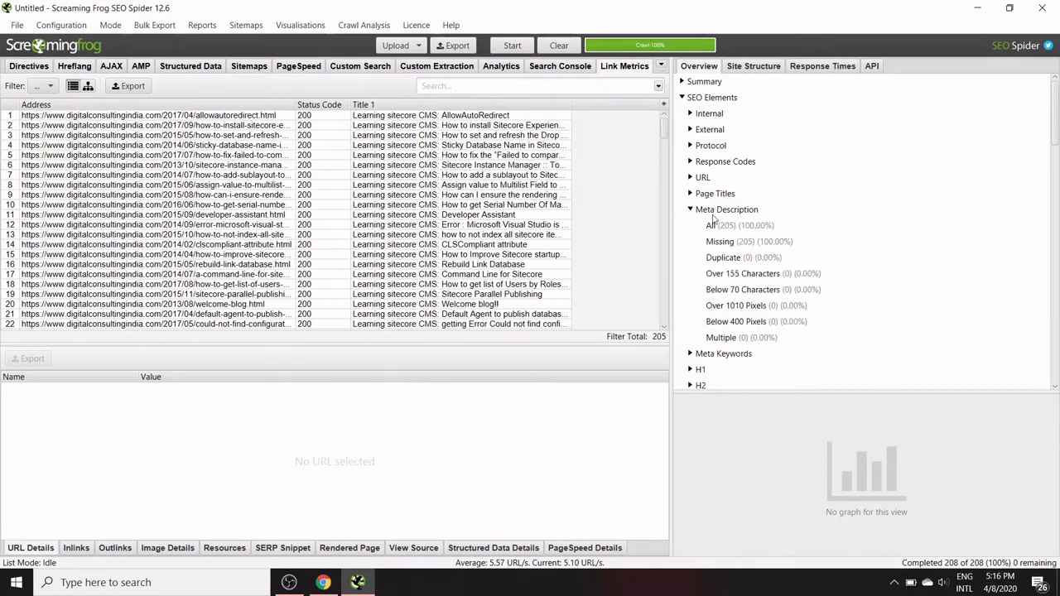
left_click(691, 194)
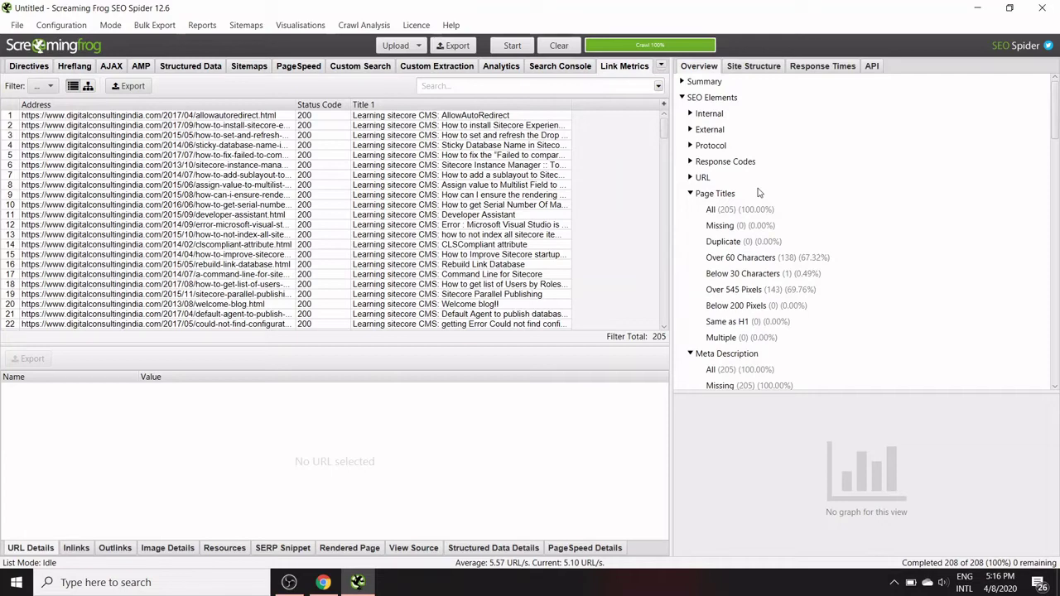
- Show the Page Titles results and start the crawl analysis
left_click(712, 194)
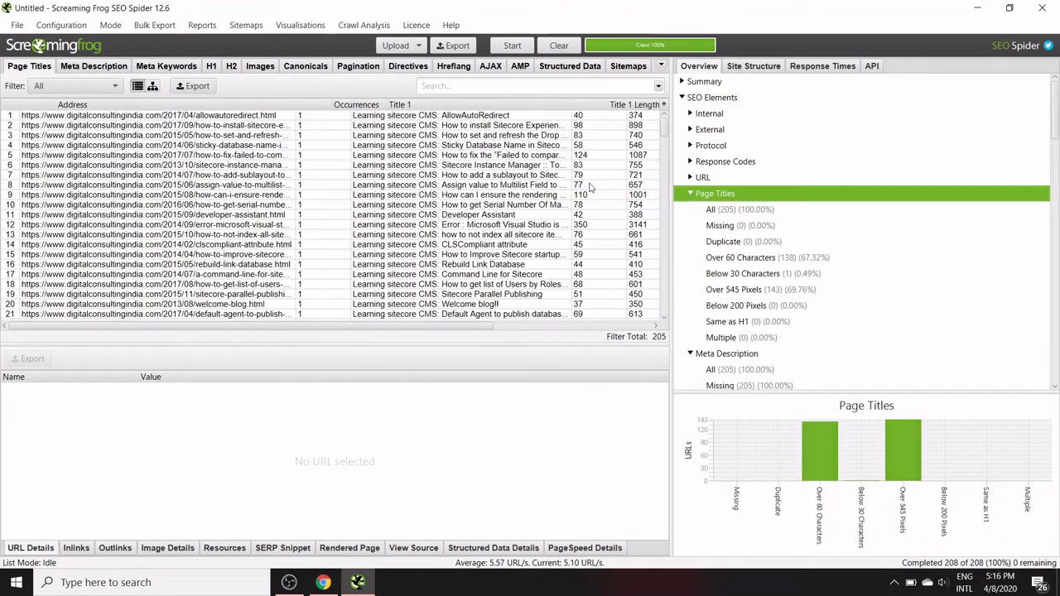
left_click(377, 29)
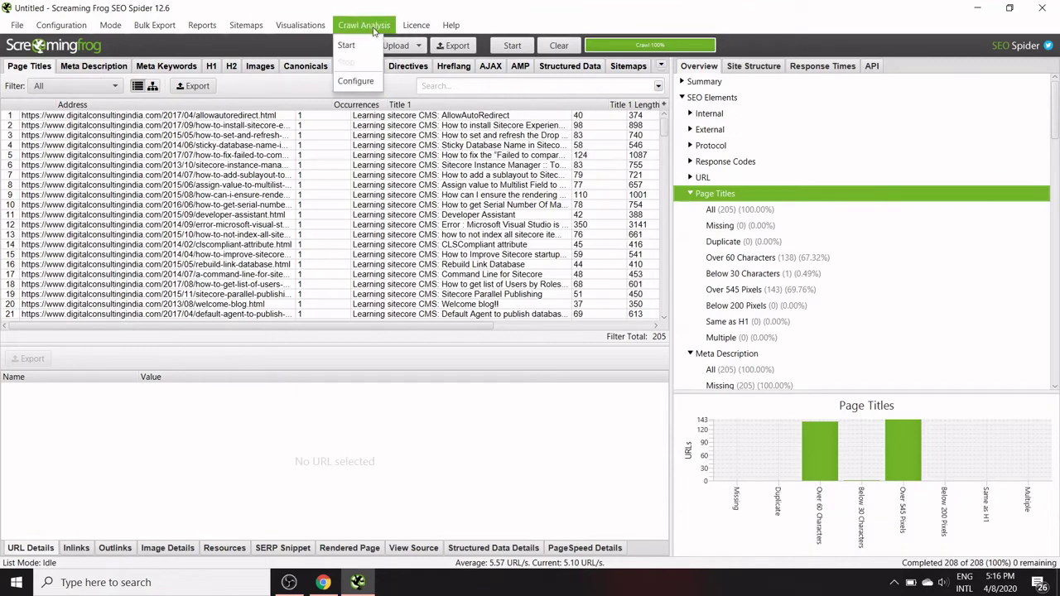
left_click(356, 41)
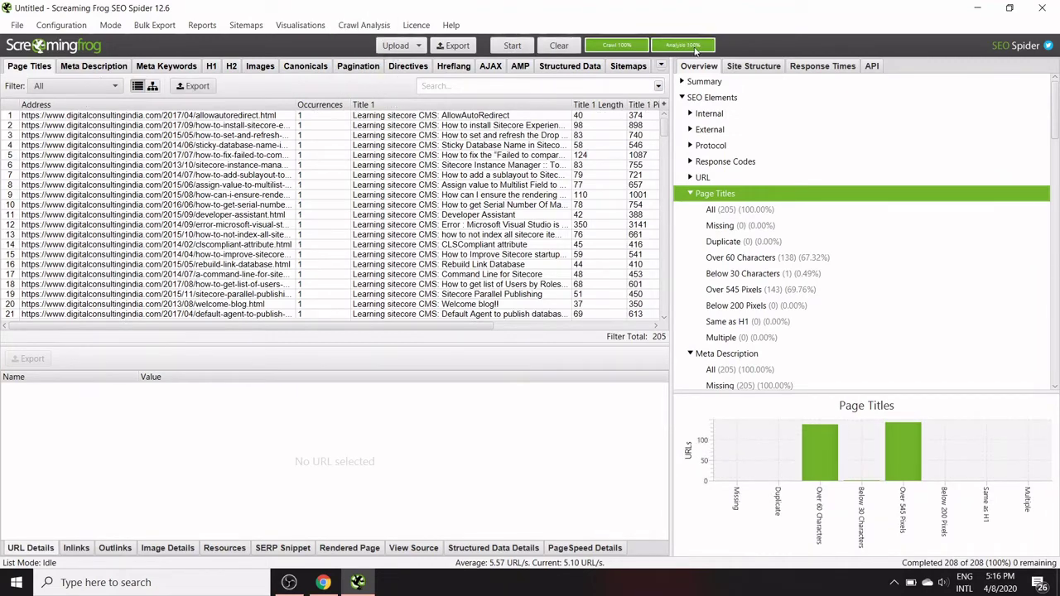
- Export the Crawl Overview report as crawl_overview.csv
left_click(203, 25)
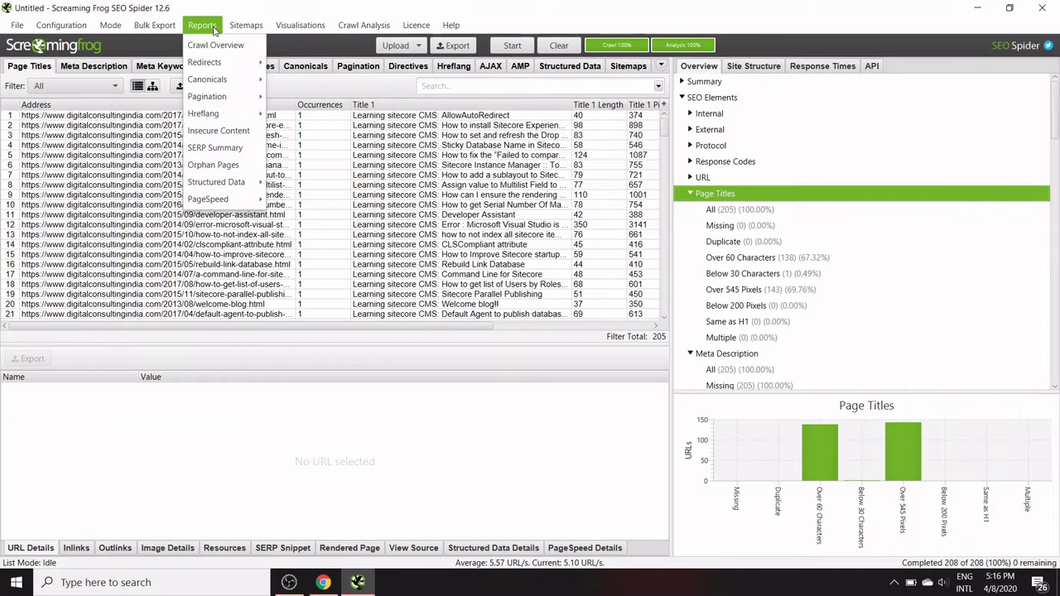
left_click(217, 46)
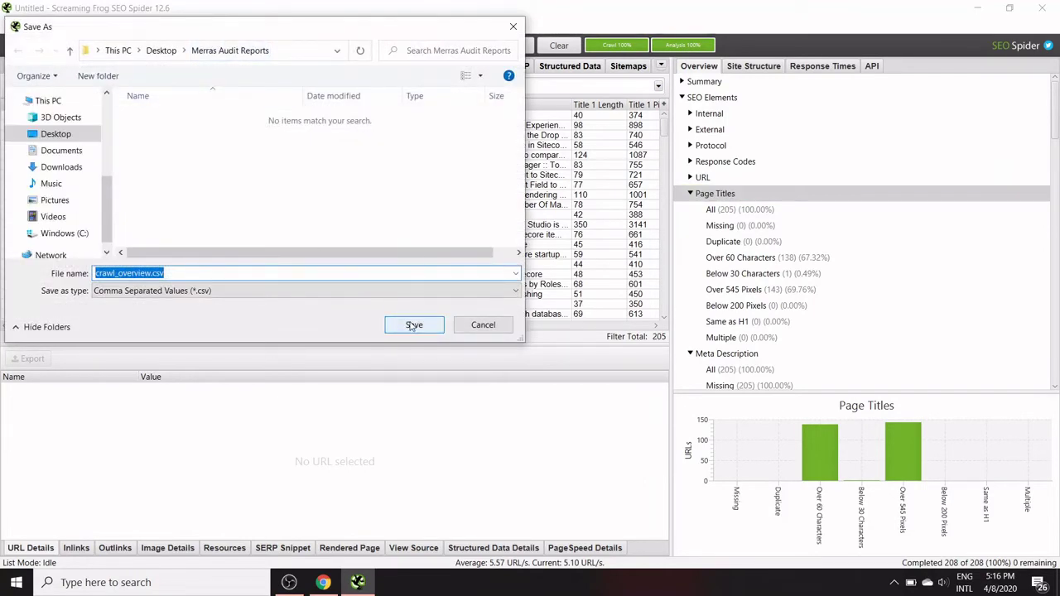
left_click(414, 325)
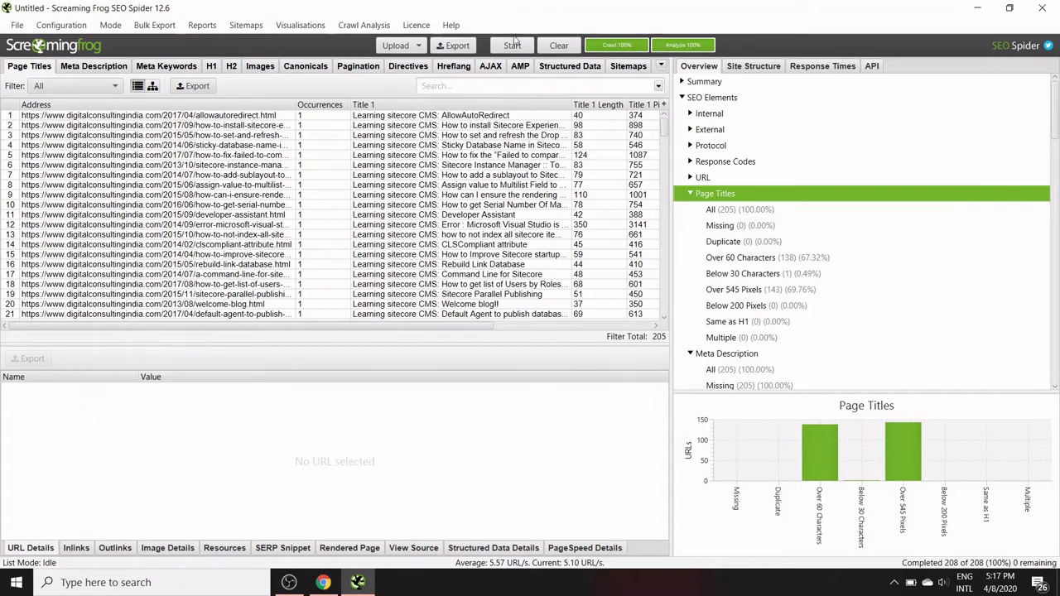
- Select developer-assistant.html and open the Directory Tree Graph maximised to full screen
left_click(175, 215)
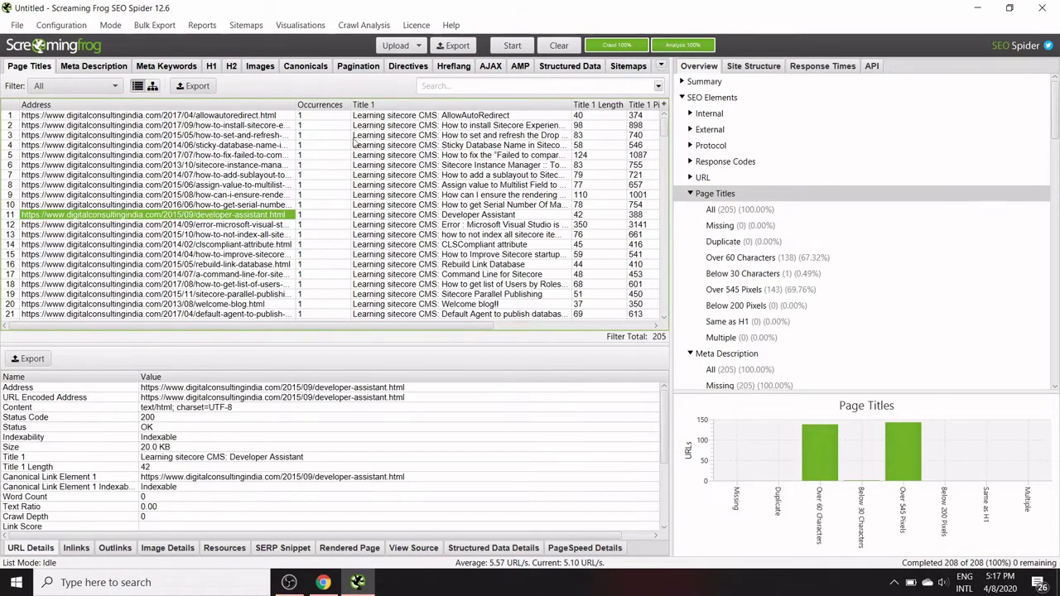
left_click(364, 25)
mouse_move(299, 25)
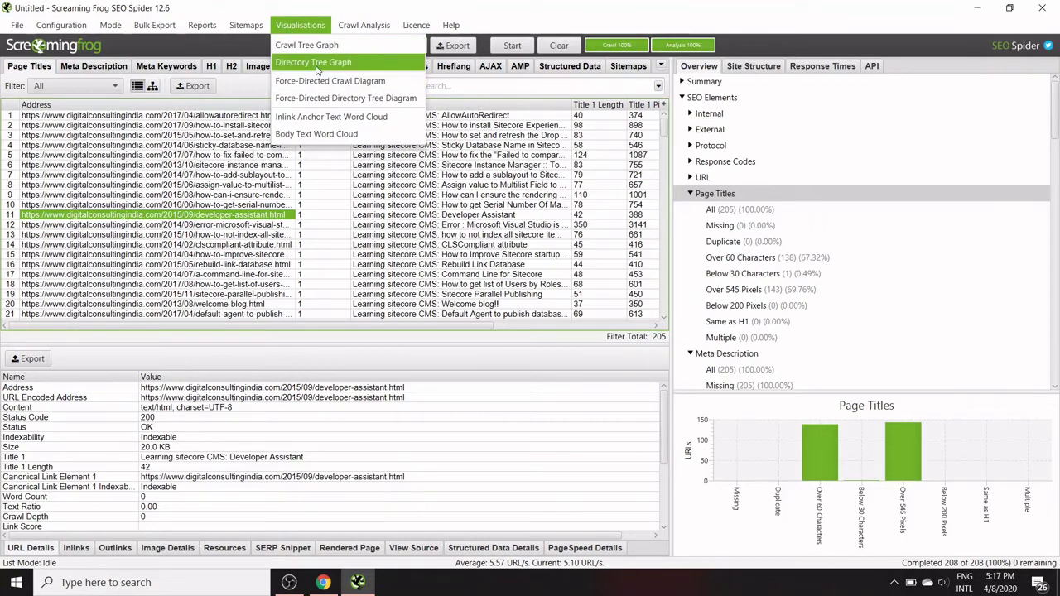
left_click(317, 63)
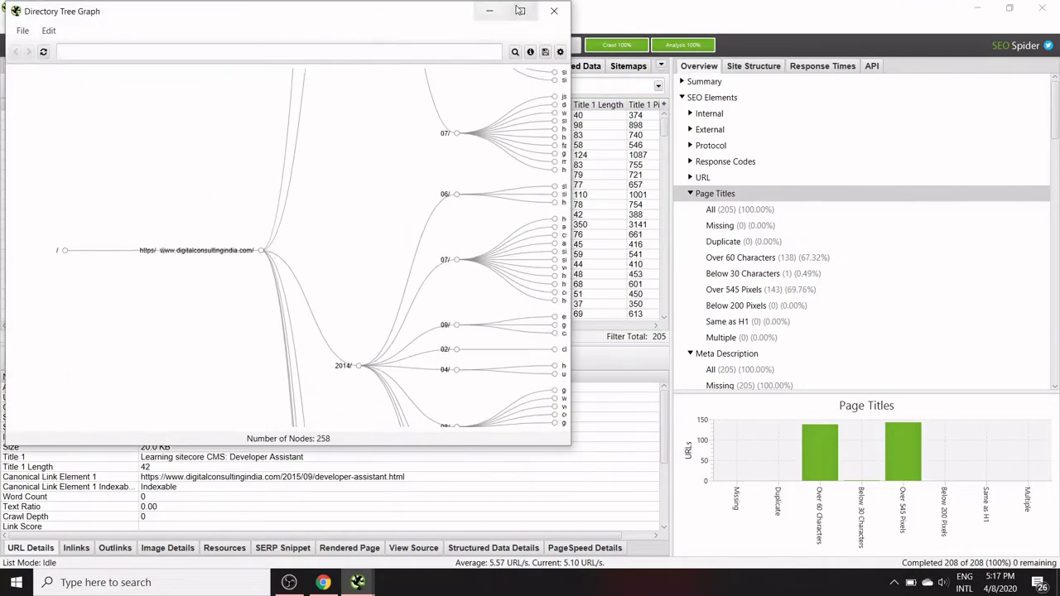
left_click(522, 11)
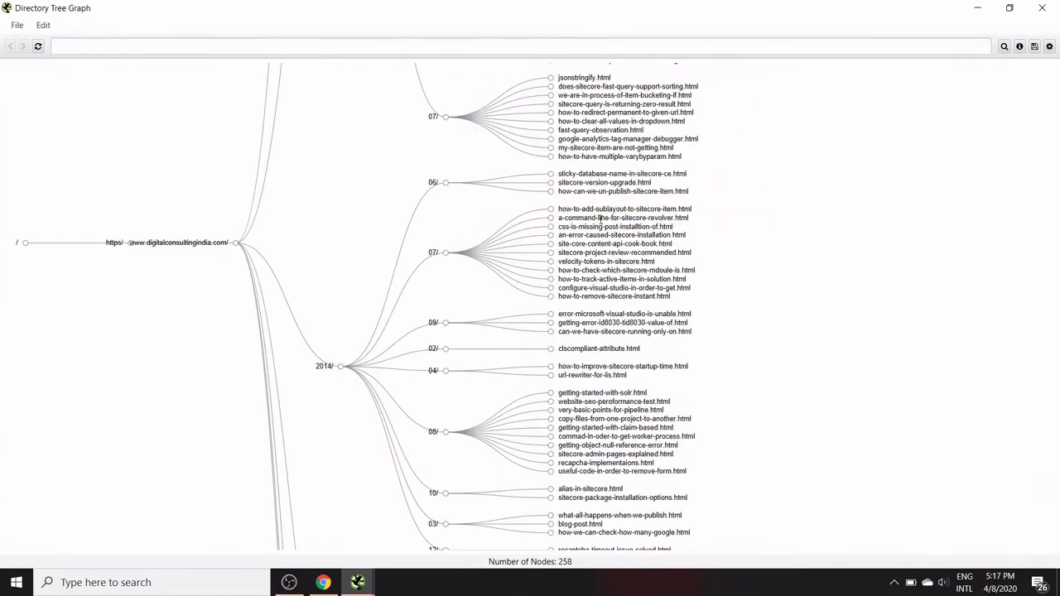
- Zoom and pan the tree graph to explore the 2015 branch and bring the root back into view
scroll(710, 356, "down", 1)
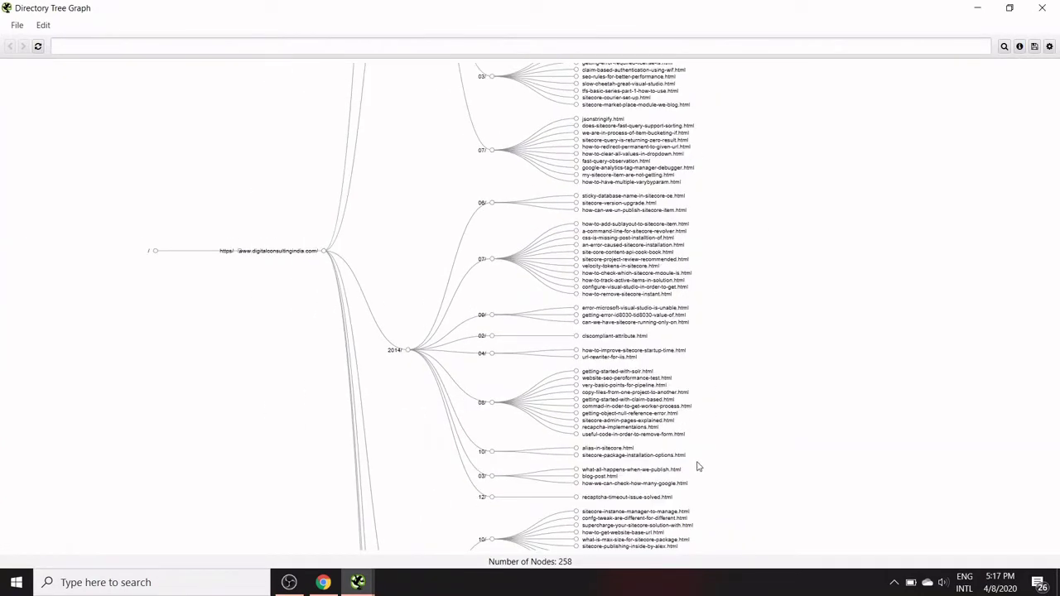
scroll(695, 439, "down", 2)
scroll(694, 438, "down", 1)
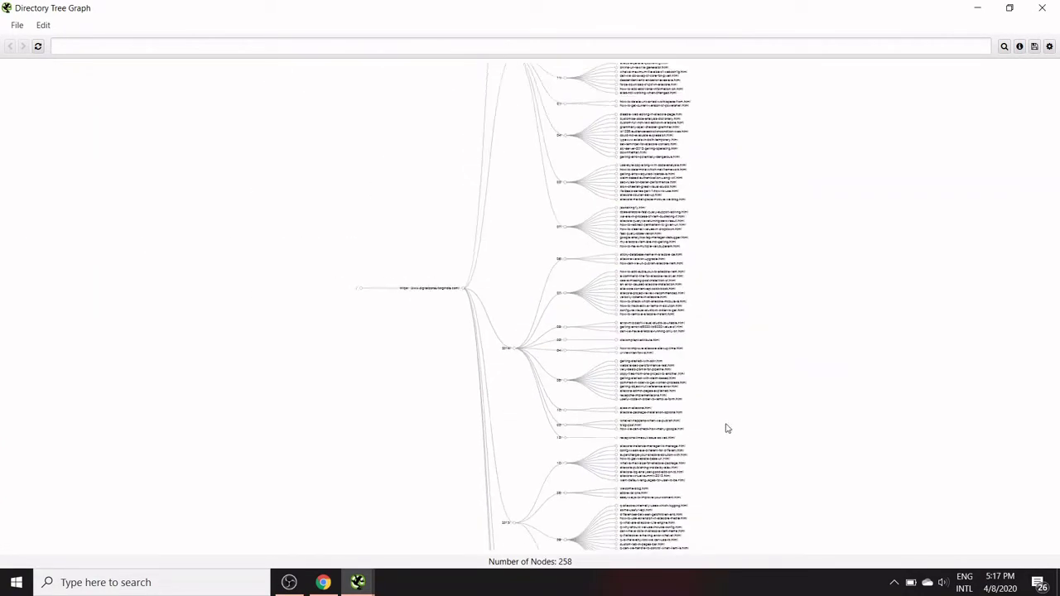
scroll(795, 414, "up", 1)
scroll(786, 274, "up", 1)
scroll(712, 201, "up", 1)
scroll(716, 218, "up", 1)
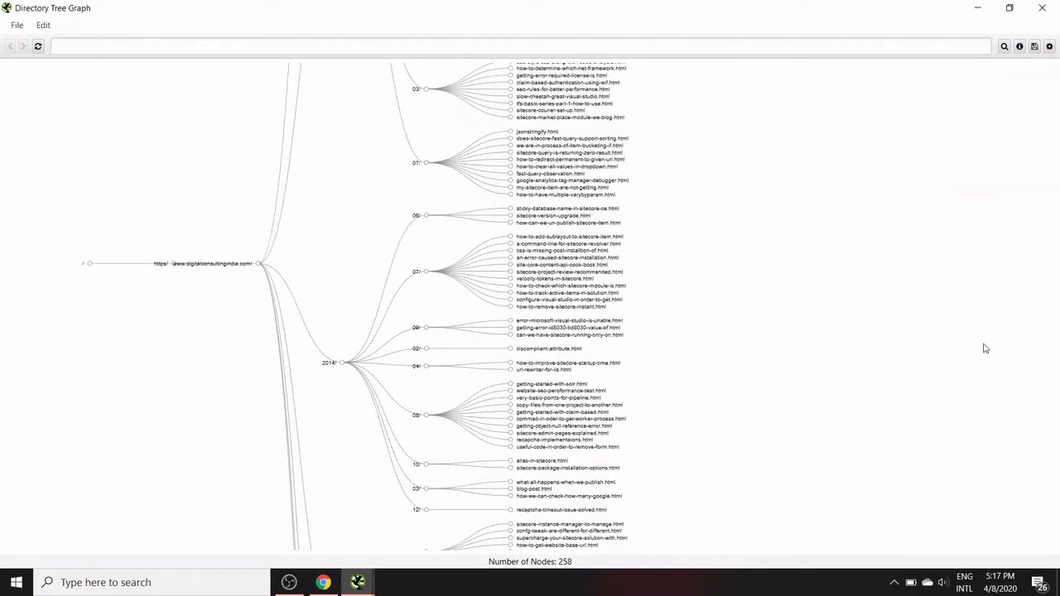
scroll(1032, 265, "up", 1)
scroll(799, 178, "up", 1)
left_click_drag(719, 218, 740, 446)
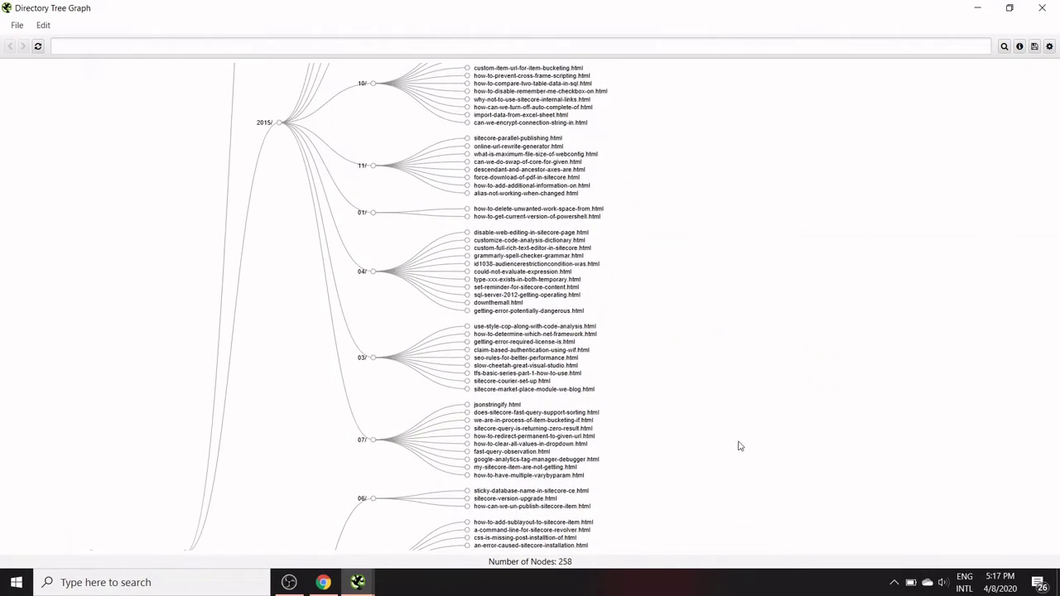
scroll(745, 443, "up", 3)
scroll(741, 398, "up", 2)
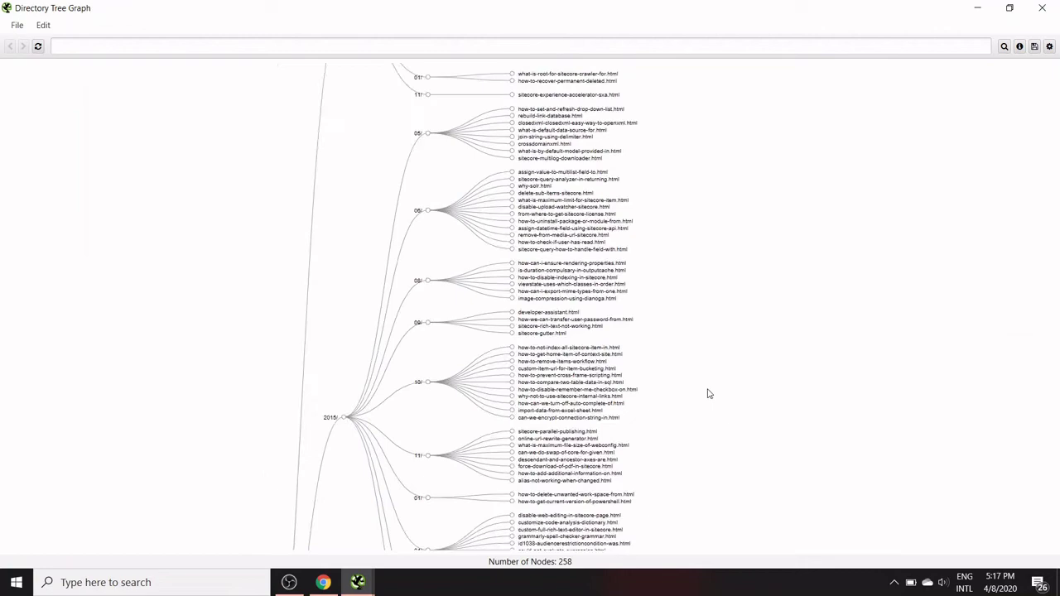
scroll(688, 409, "down", 1)
scroll(722, 414, "down", 1)
scroll(746, 149, "down", 2)
scroll(732, 289, "down", 1)
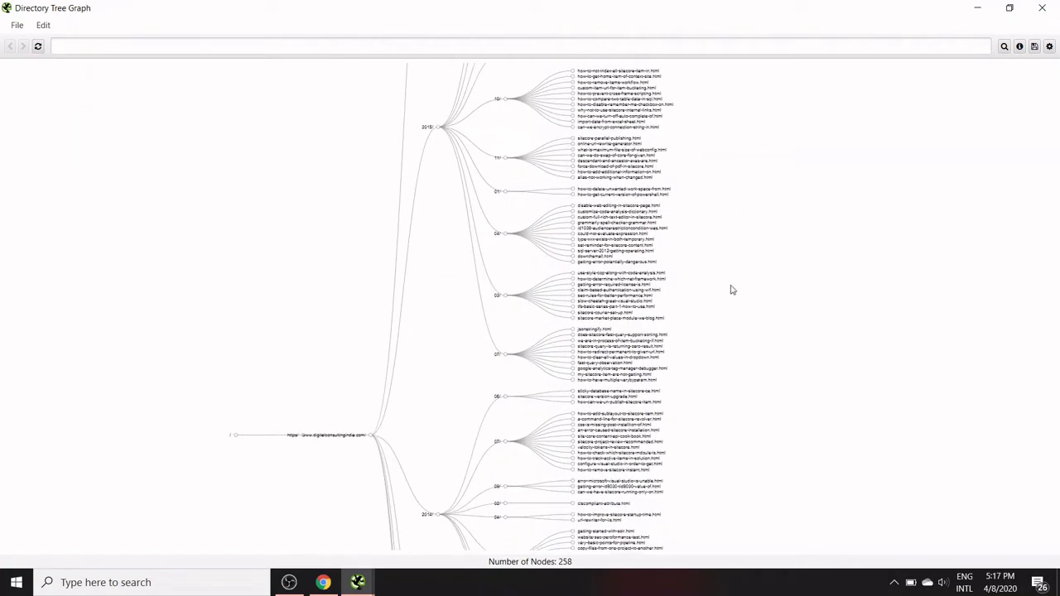
scroll(732, 290, "down", 1)
left_click_drag(731, 370, 737, 202)
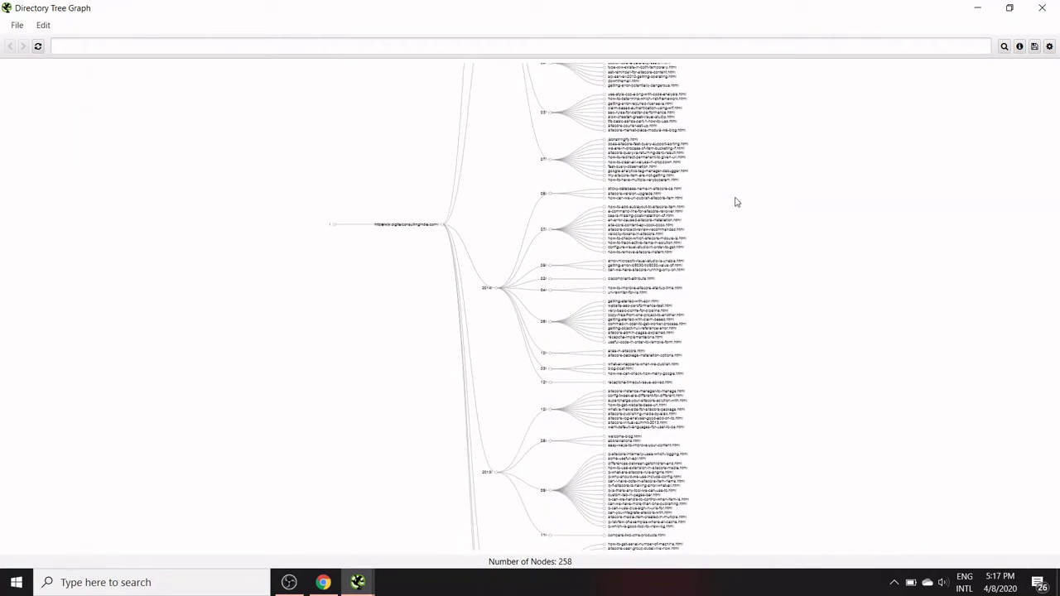
- Close the tree graph and open the Force-Directed Directory Tree Diagram full screen
left_click(1041, 8)
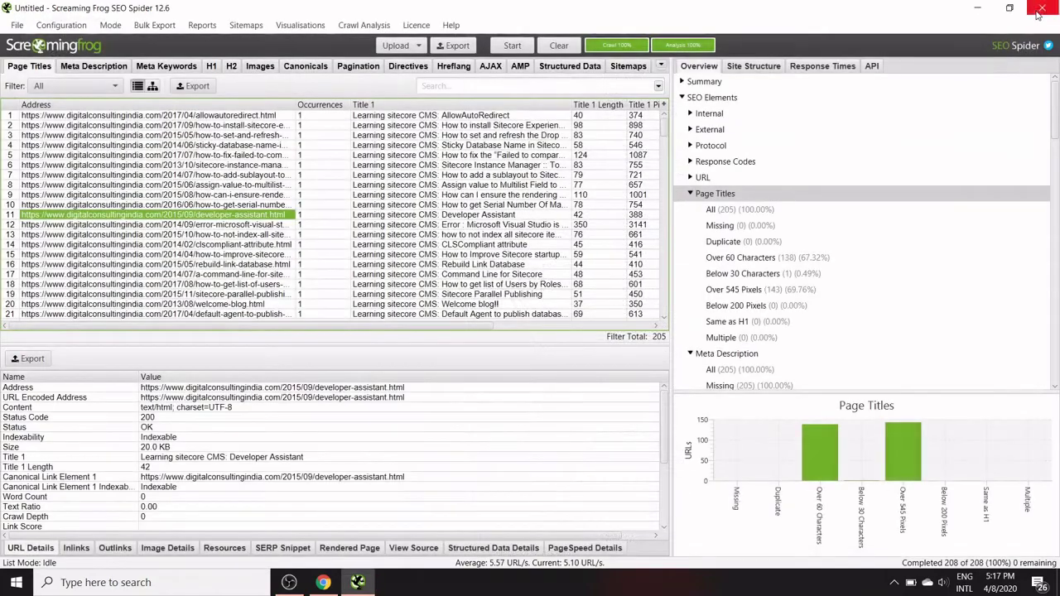
left_click(289, 27)
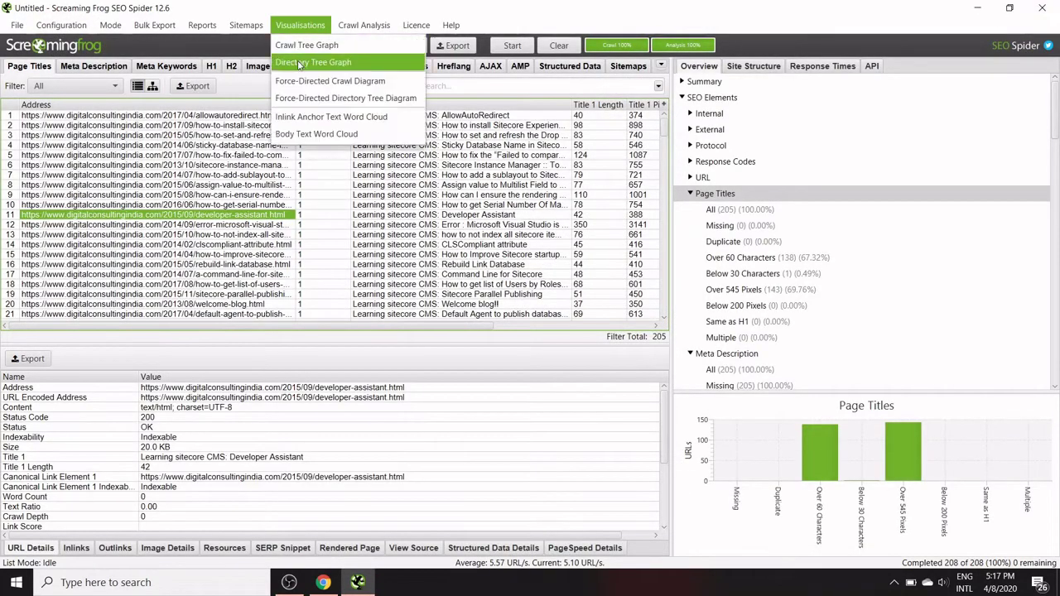
left_click(324, 106)
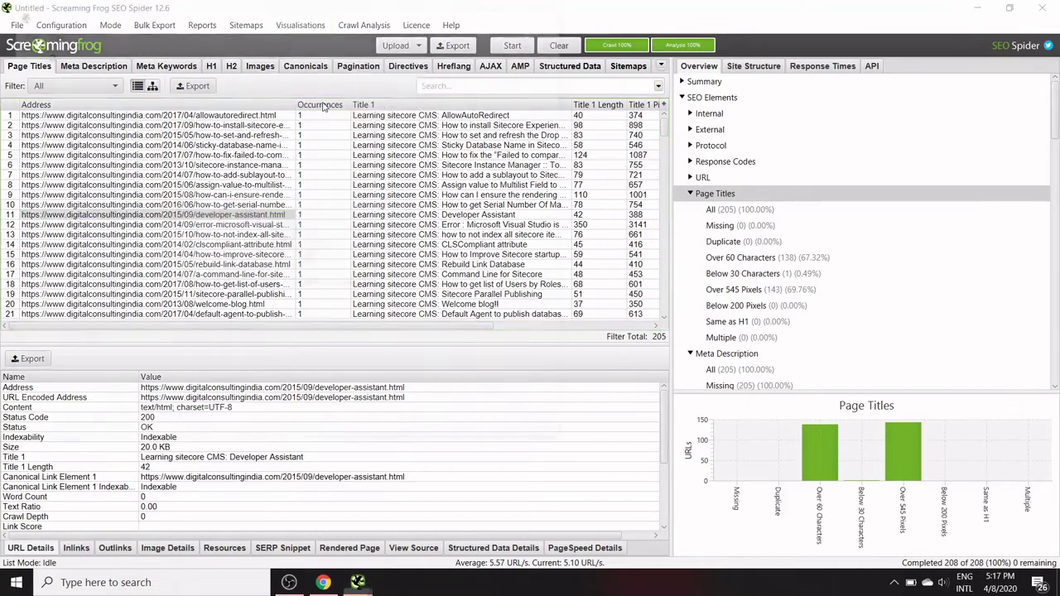
left_click(522, 11)
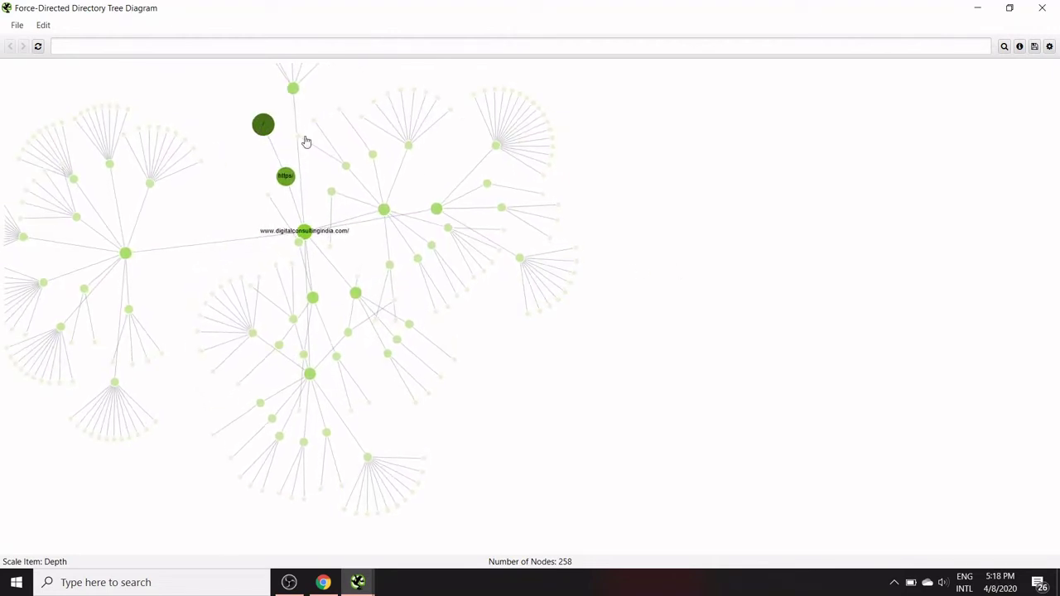
- Drag the root node, zoom and pan the force-directed diagram, then return to the main window
mouse_move(263, 124)
left_mouse_down()
mouse_move(802, 169)
mouse_move(852, 427)
left_mouse_up()
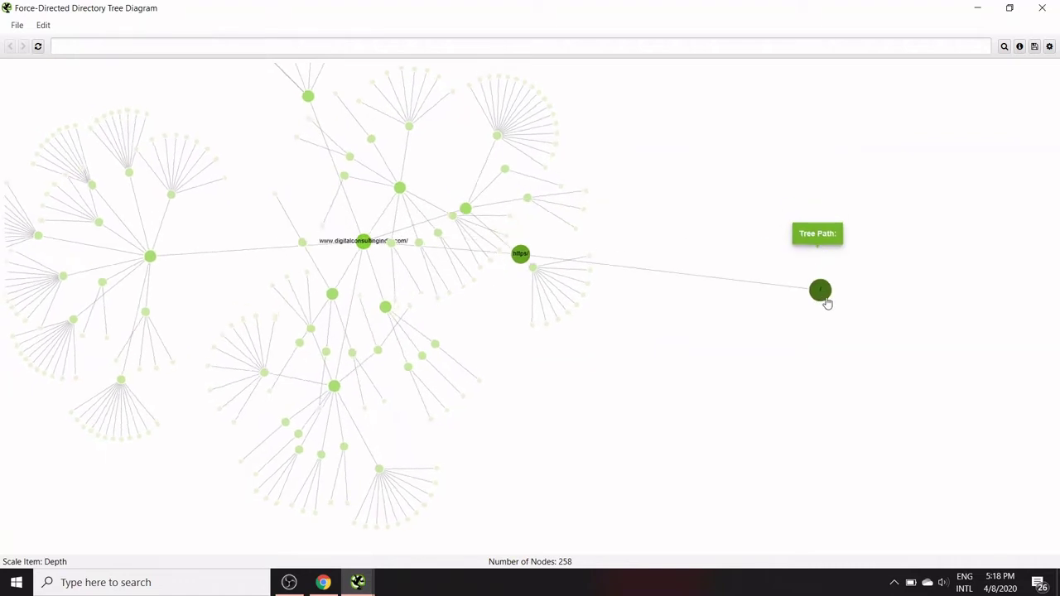
mouse_move(852, 429)
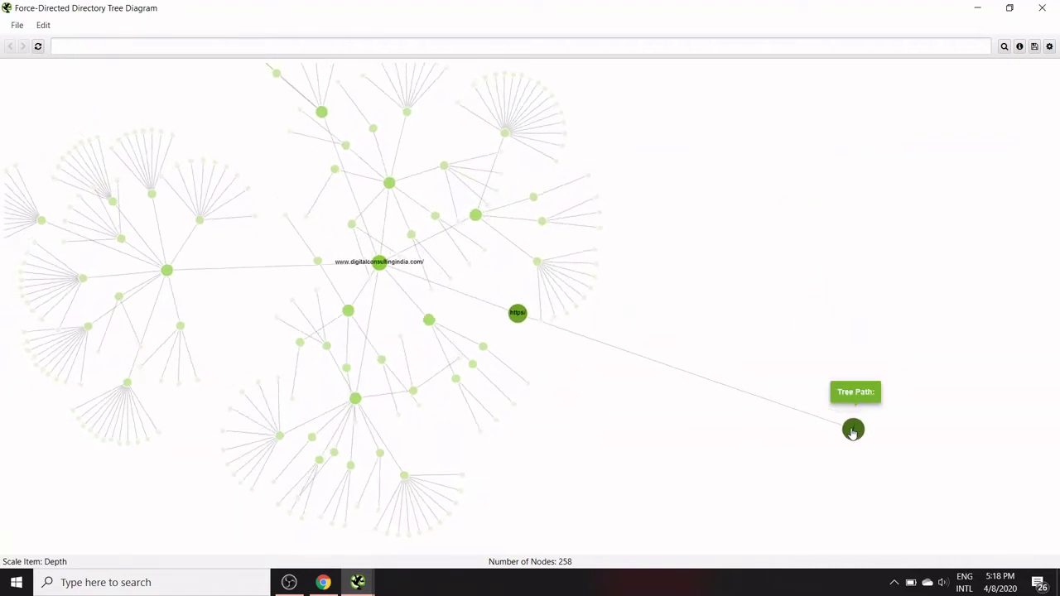
left_click_drag(853, 426, 852, 434)
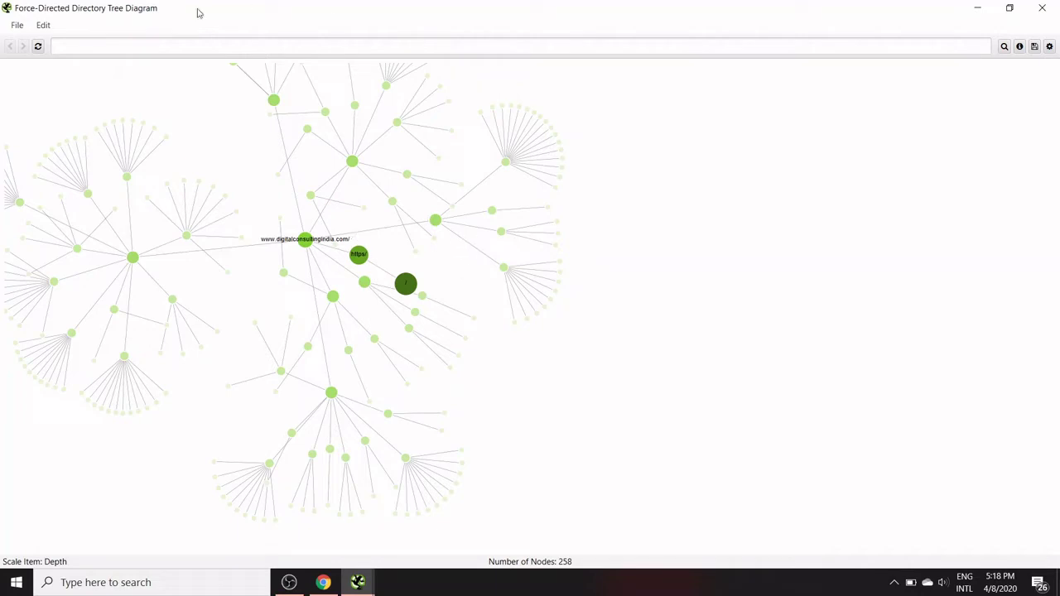
scroll(361, 373, "up", 1)
scroll(362, 373, "up", 2)
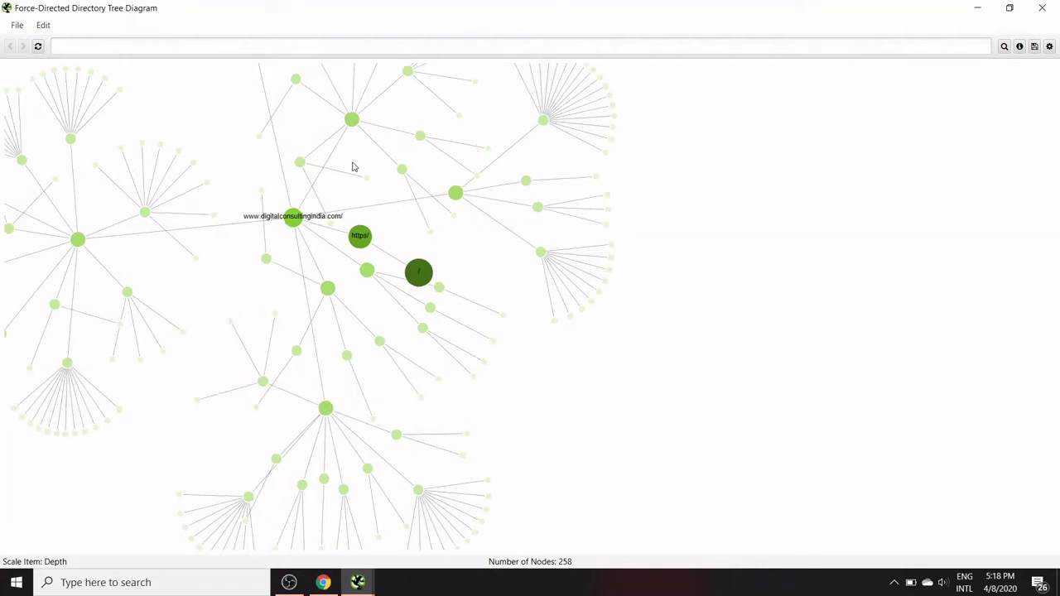
scroll(345, 222, "up", 1)
scroll(400, 203, "up", 1)
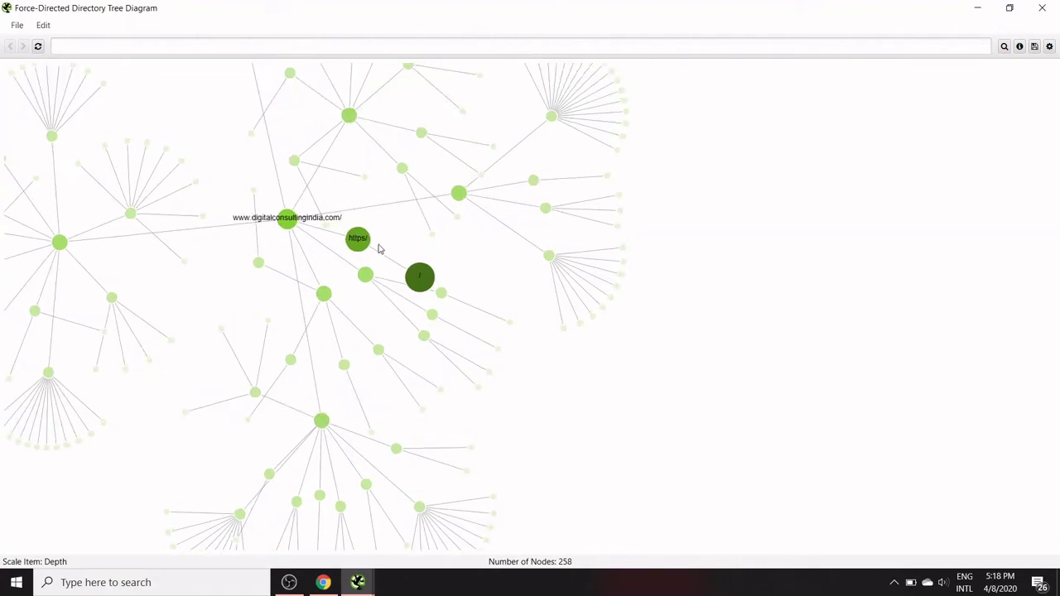
left_click_drag(539, 220, 722, 379)
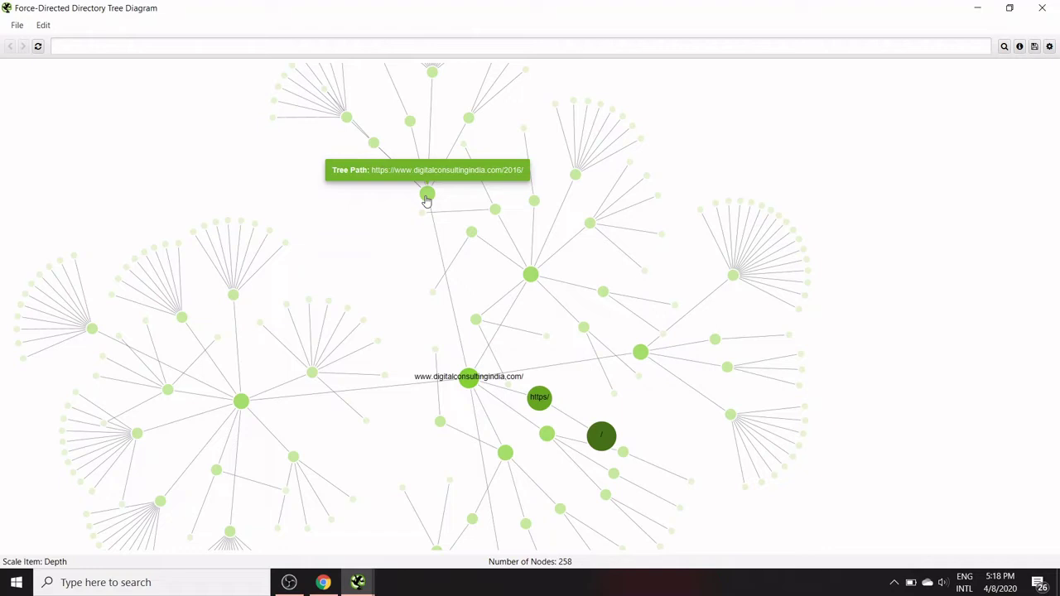
key("alt+Tab")
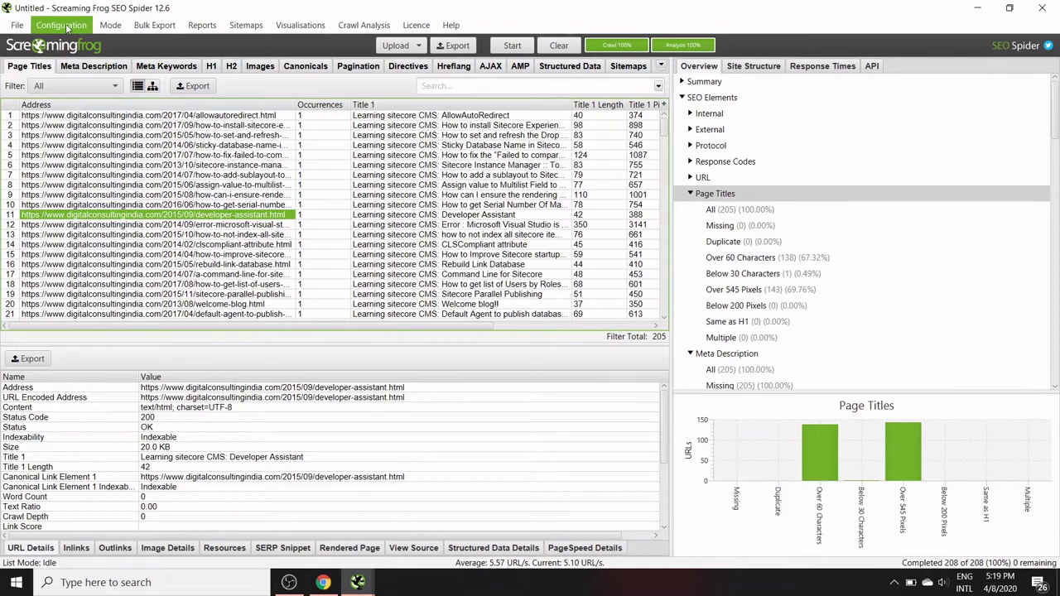
- Set Configuration > System > Storage mode to Memory Storage and confirm
left_click(18, 25)
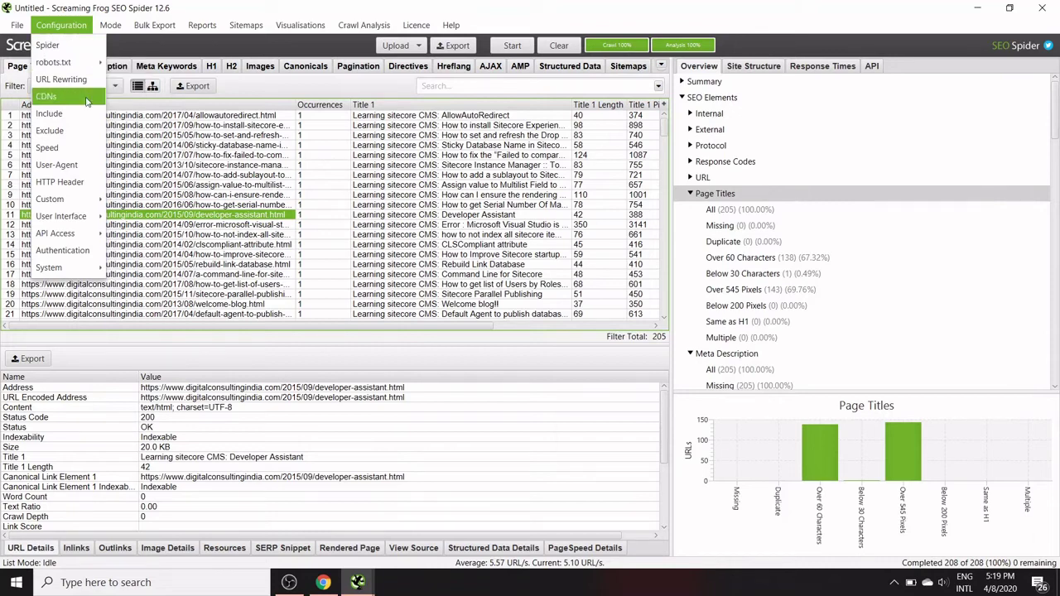
mouse_move(58, 268)
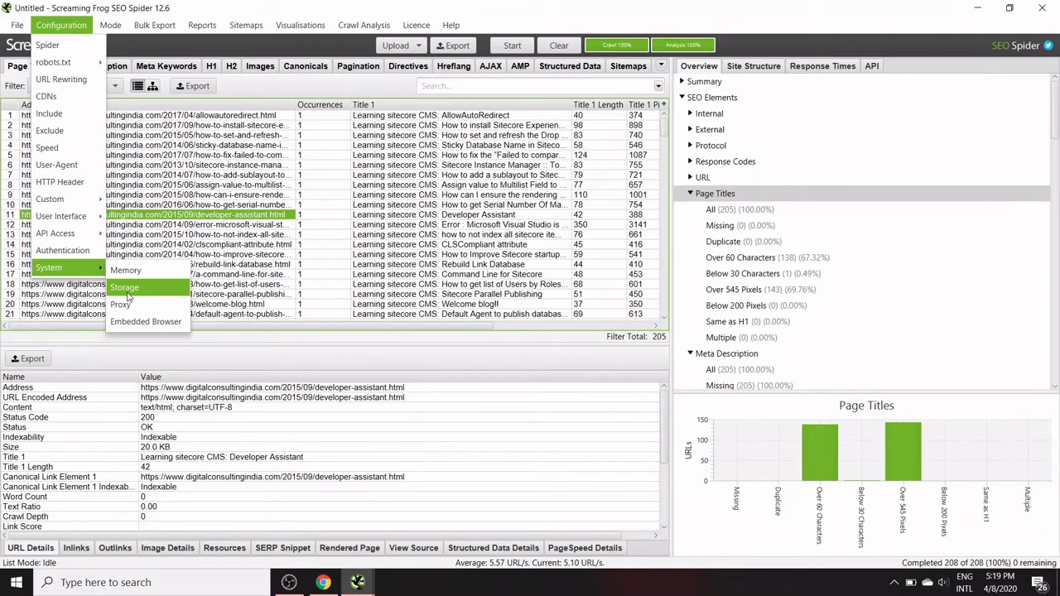
left_click(124, 288)
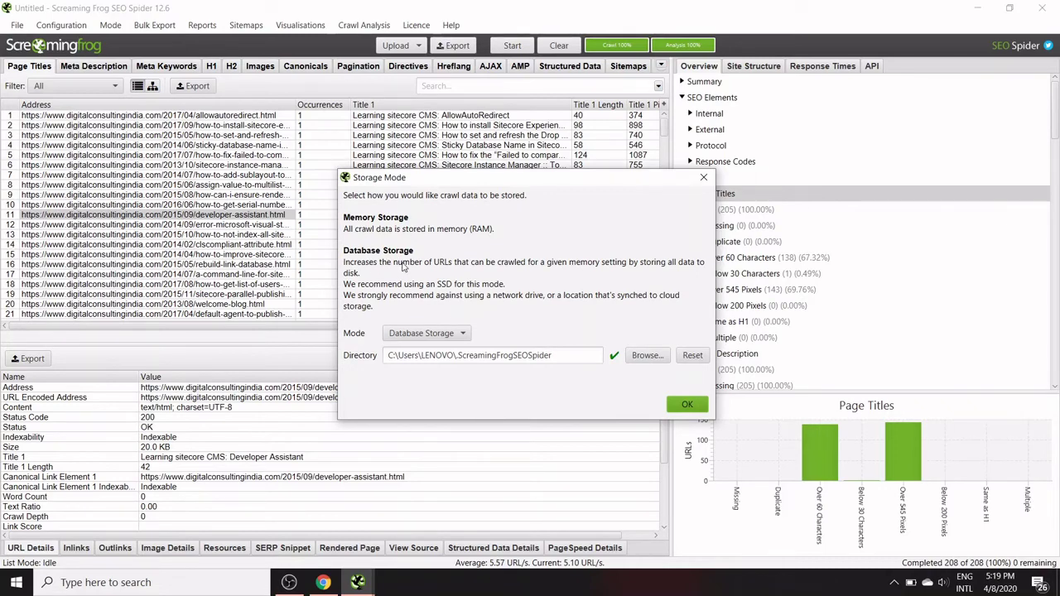
left_click(457, 334)
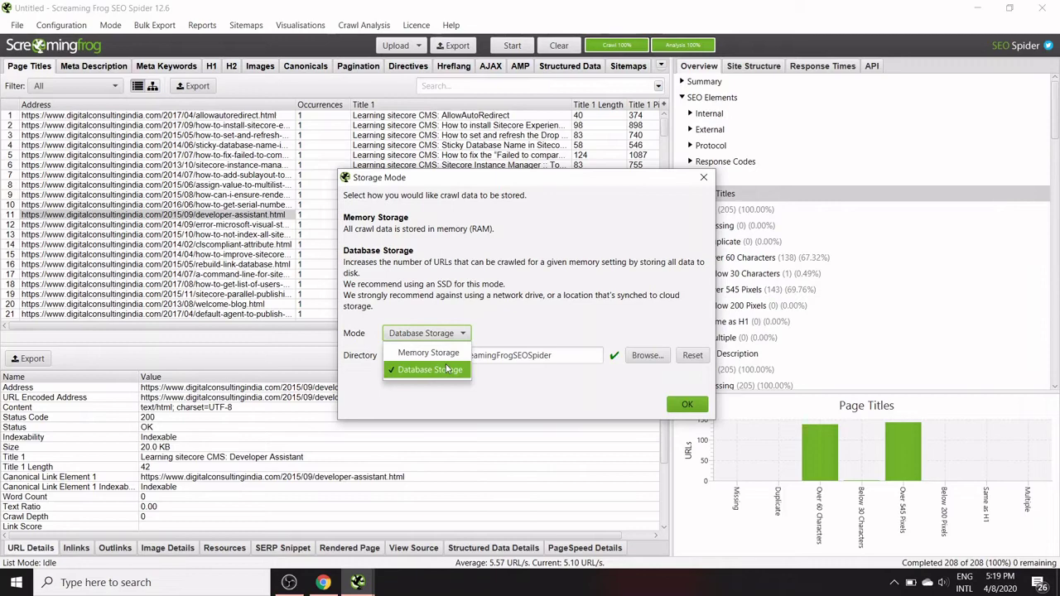
left_click(443, 352)
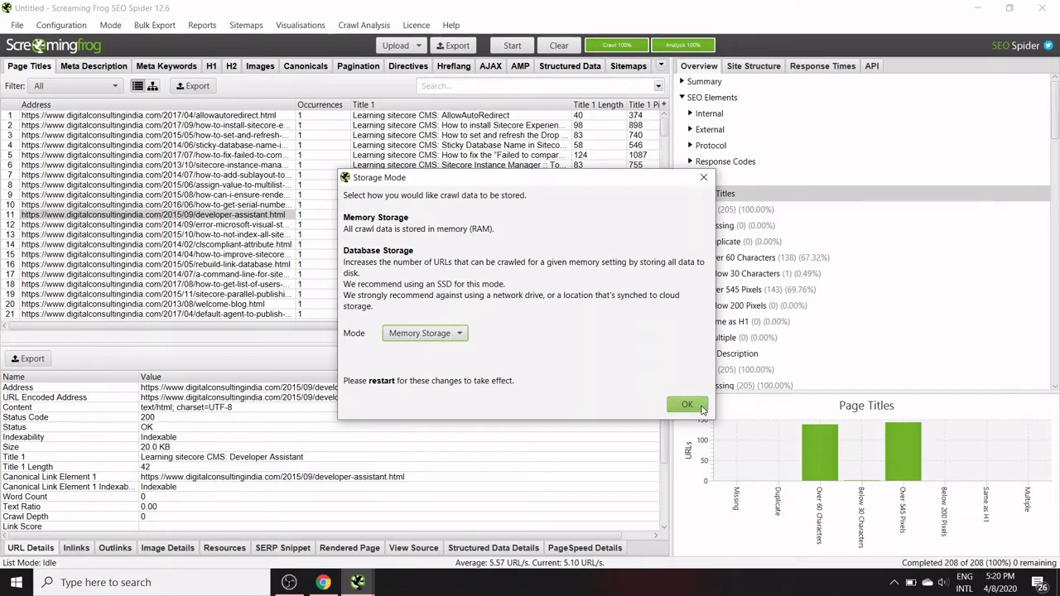
left_click(701, 408)
left_click(74, 27)
mouse_move(48, 267)
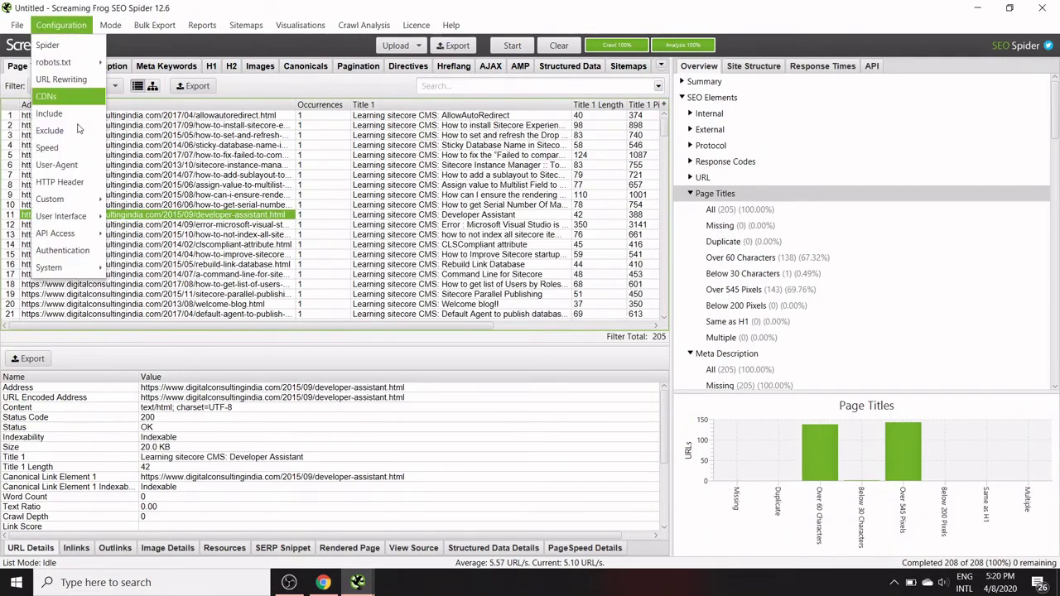
left_click(126, 271)
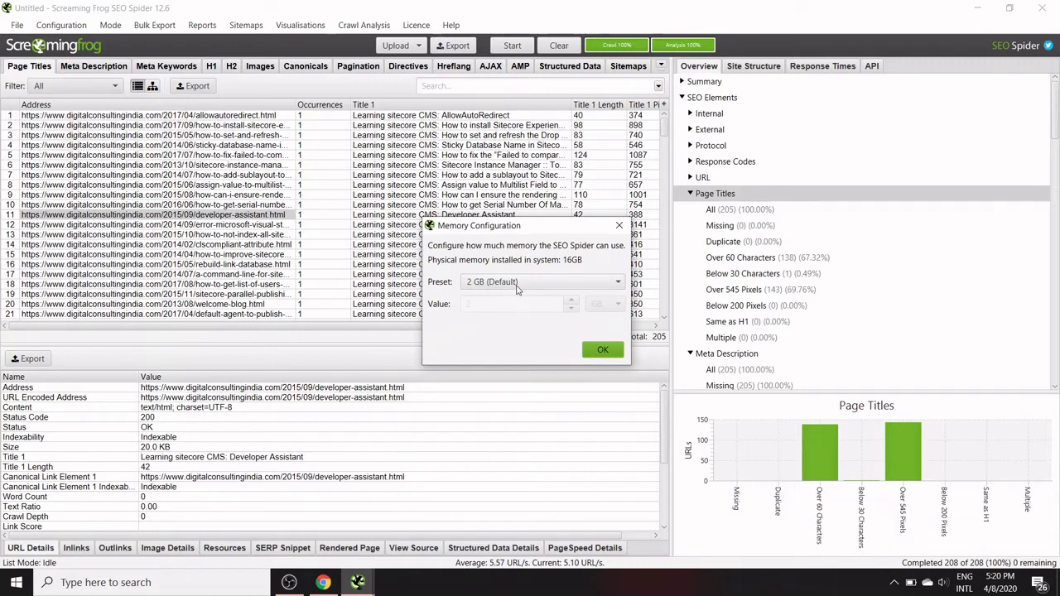
left_click(562, 284)
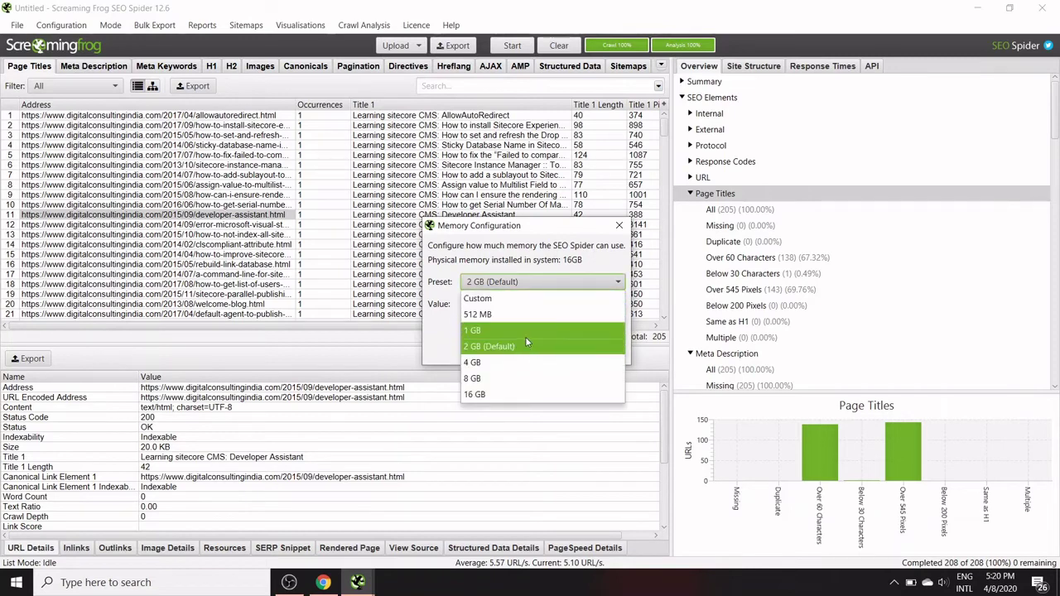
left_click(619, 229)
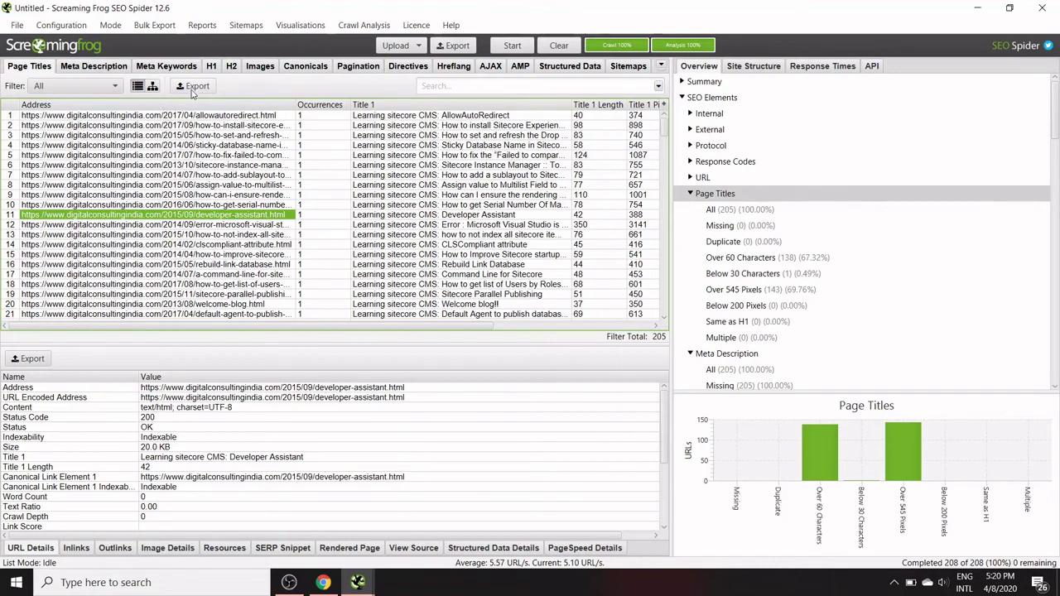
- Cancel the Page Titles and Meta Description exports, viewing Meta Description All with 205 pages missing descriptions
left_click(197, 86)
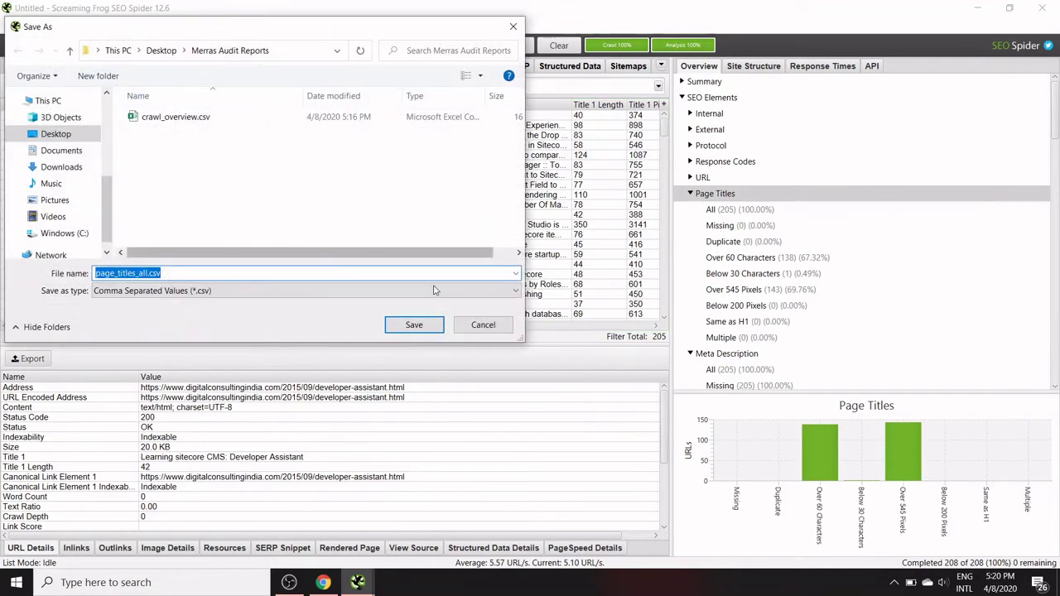
left_click(497, 325)
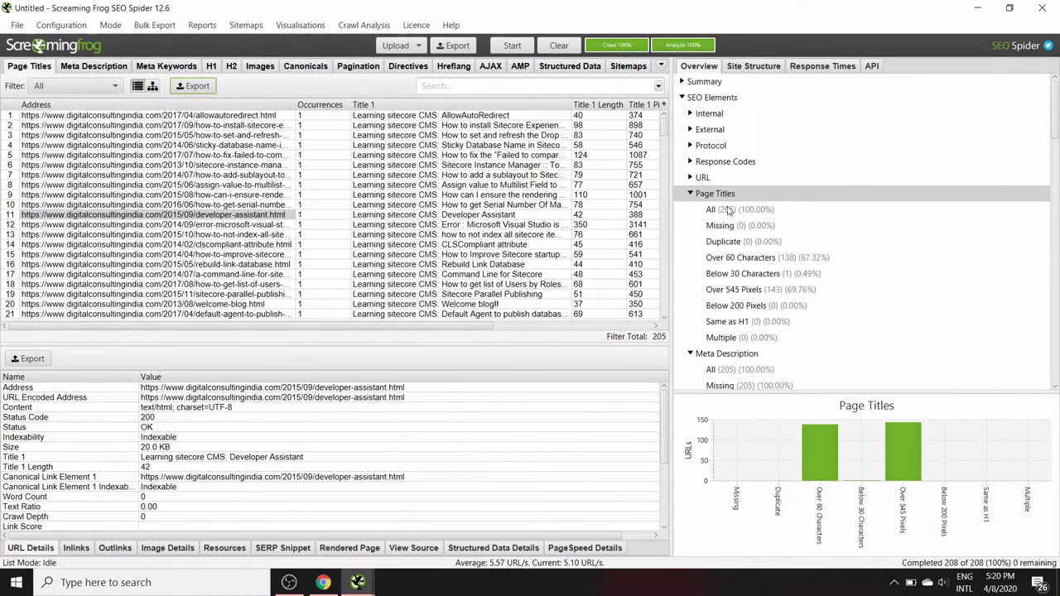
left_click(733, 370)
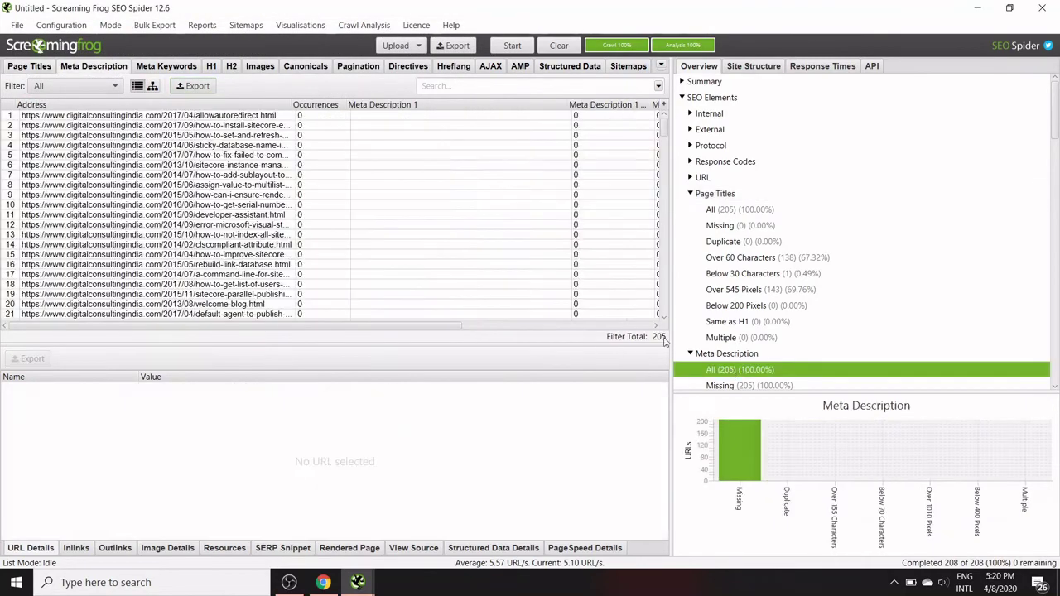
left_click_drag(451, 326, 621, 325)
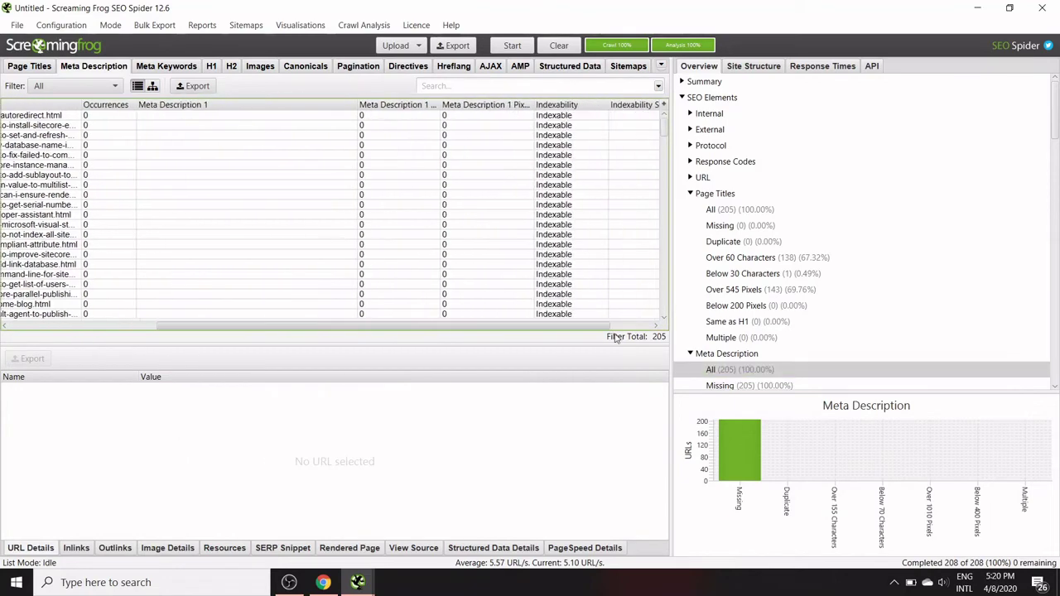
left_click(195, 86)
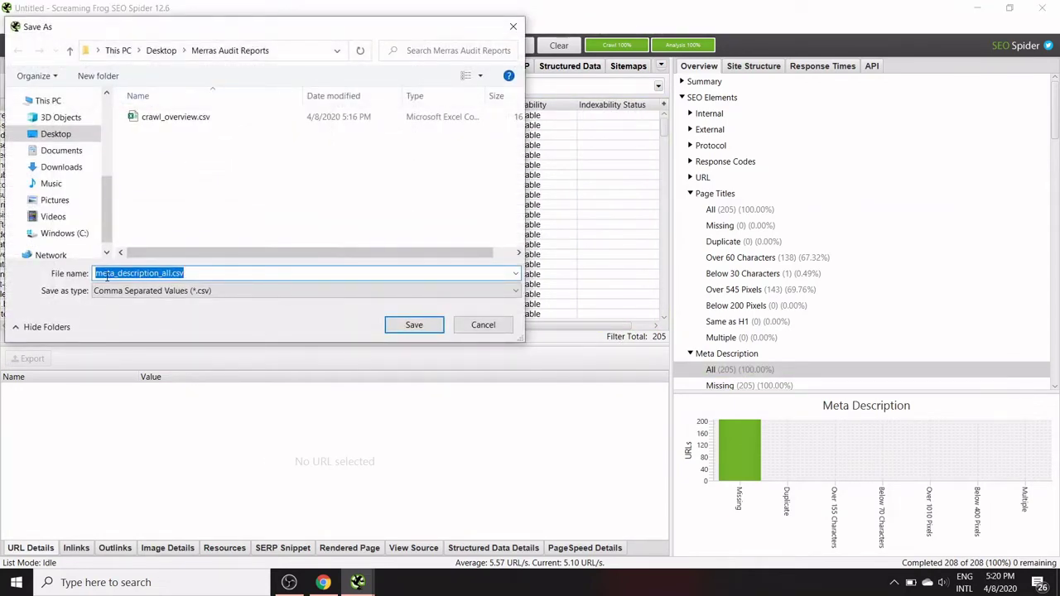
left_click(482, 325)
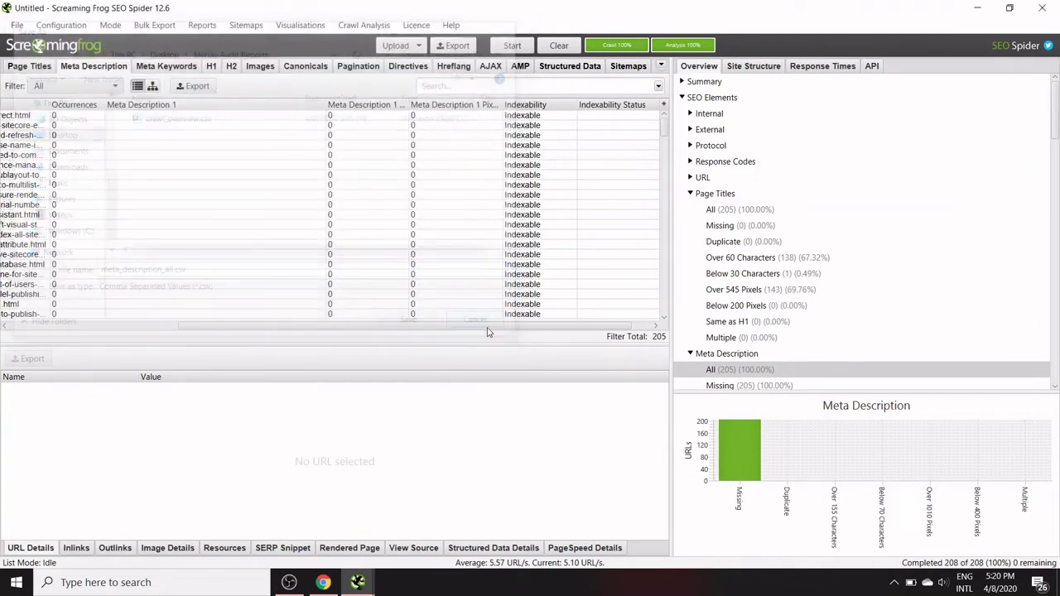
left_click(710, 100)
- Display all 208 internal URLs from Internal > All as a folder tree
left_click(690, 113)
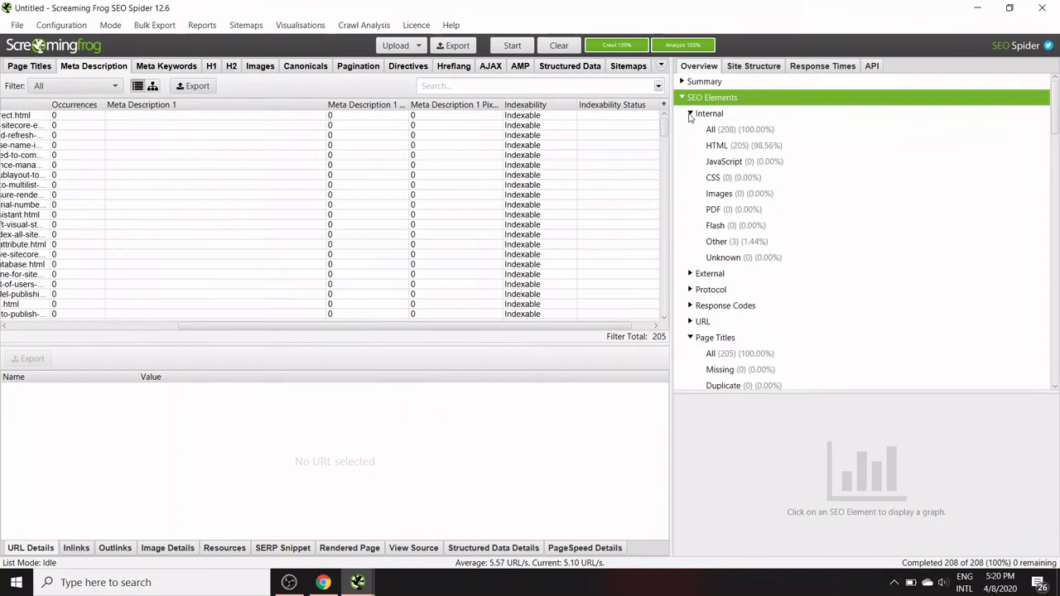
left_click(709, 129)
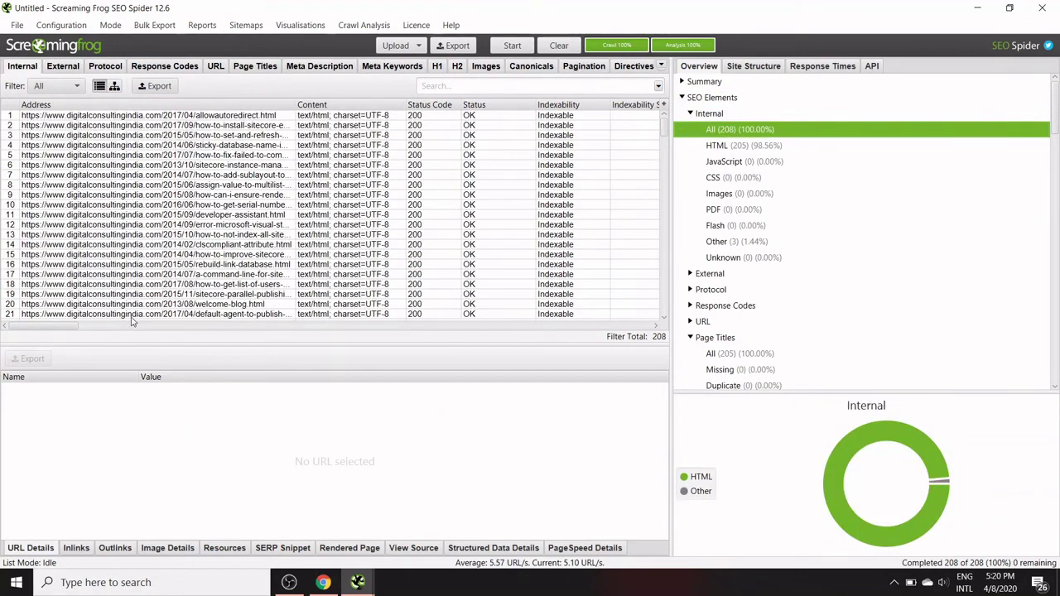
mouse_move(66, 326)
left_mouse_down()
mouse_move(143, 337)
mouse_move(222, 330)
left_mouse_up()
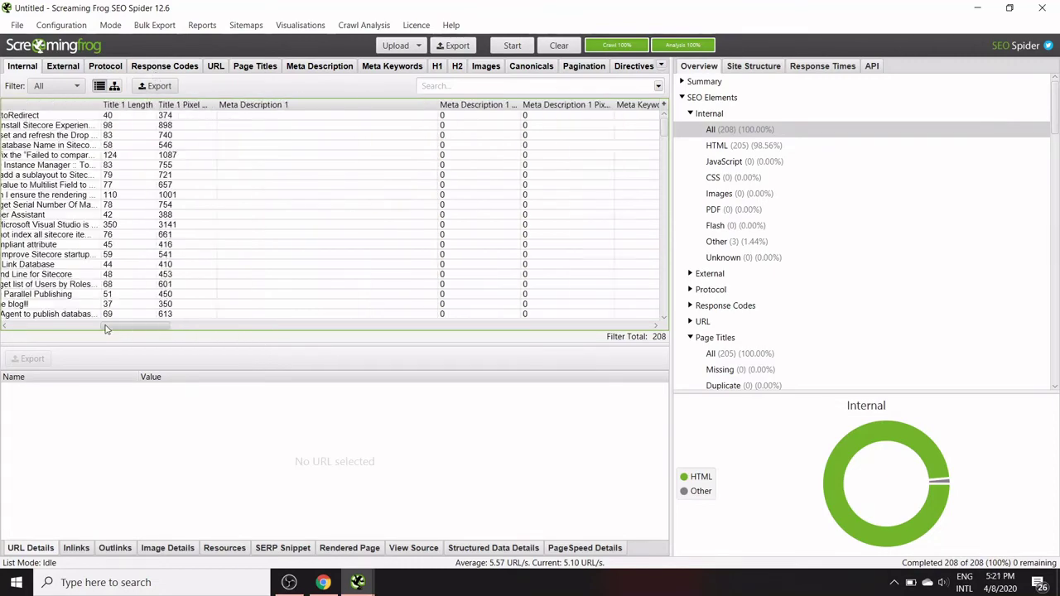
left_click_drag(106, 329, 33, 329)
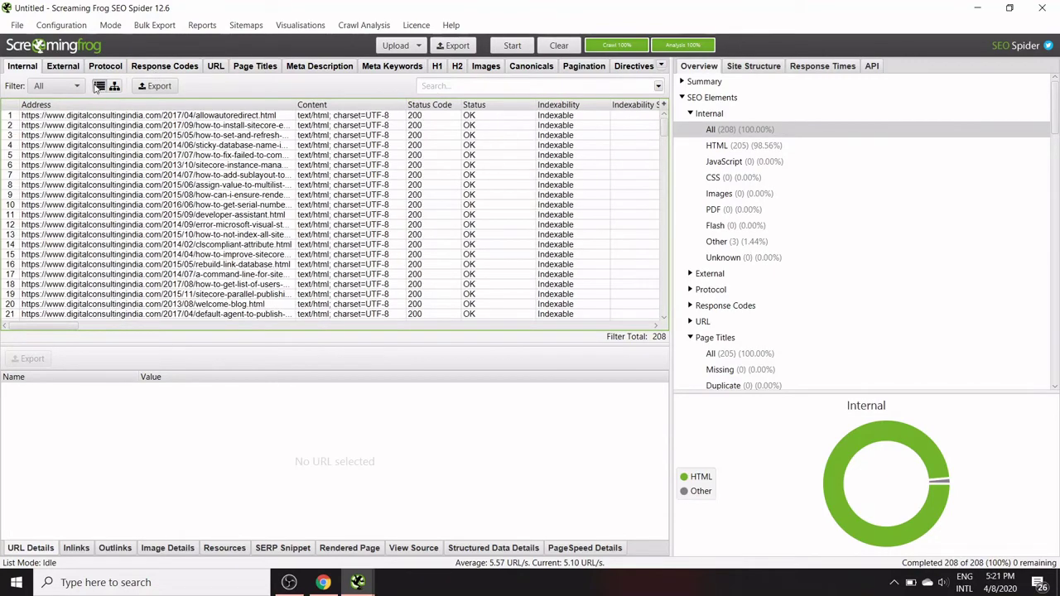
left_click(115, 86)
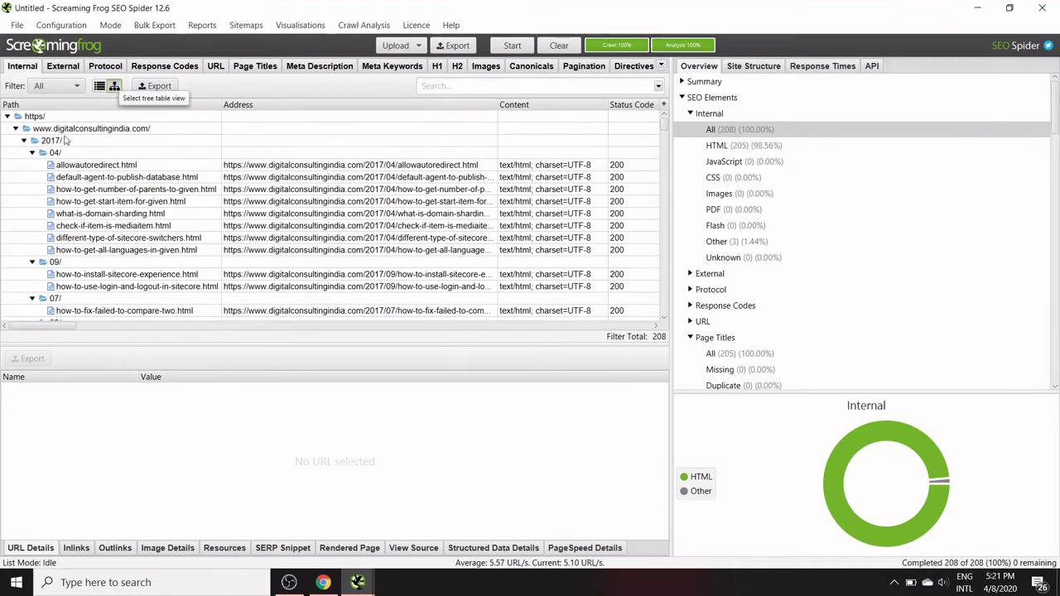
- Collapse the 2013 through 2018 year folders in the tree
left_click(24, 141)
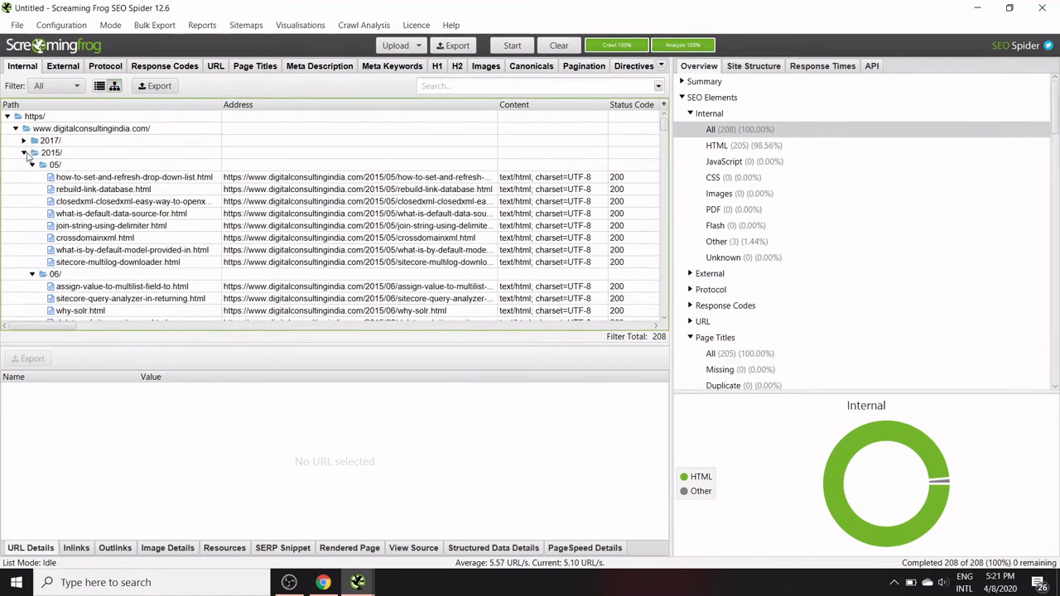
left_click(24, 153)
left_click(24, 164)
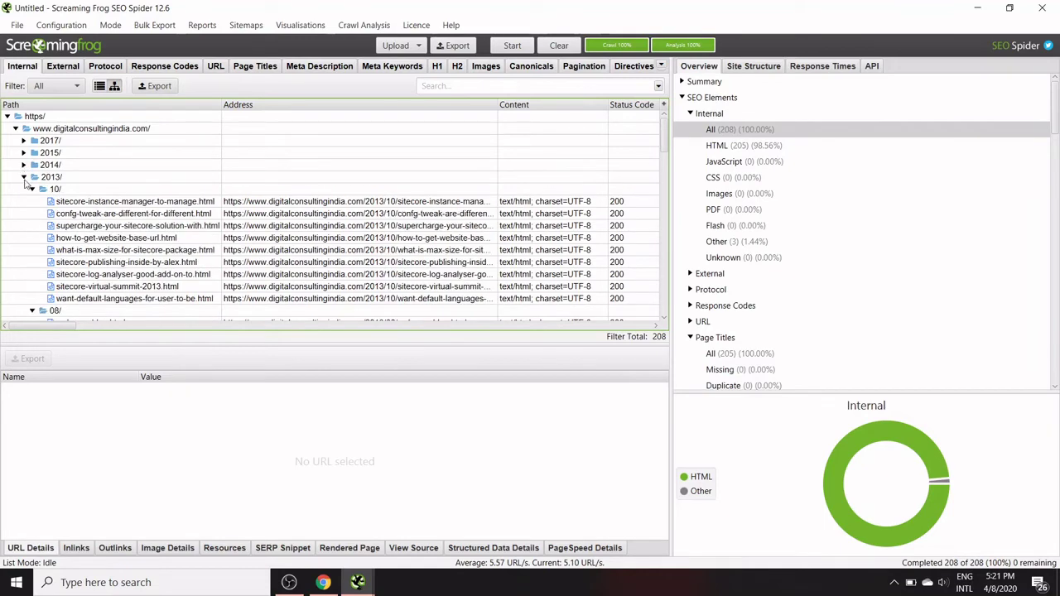
left_click(24, 178)
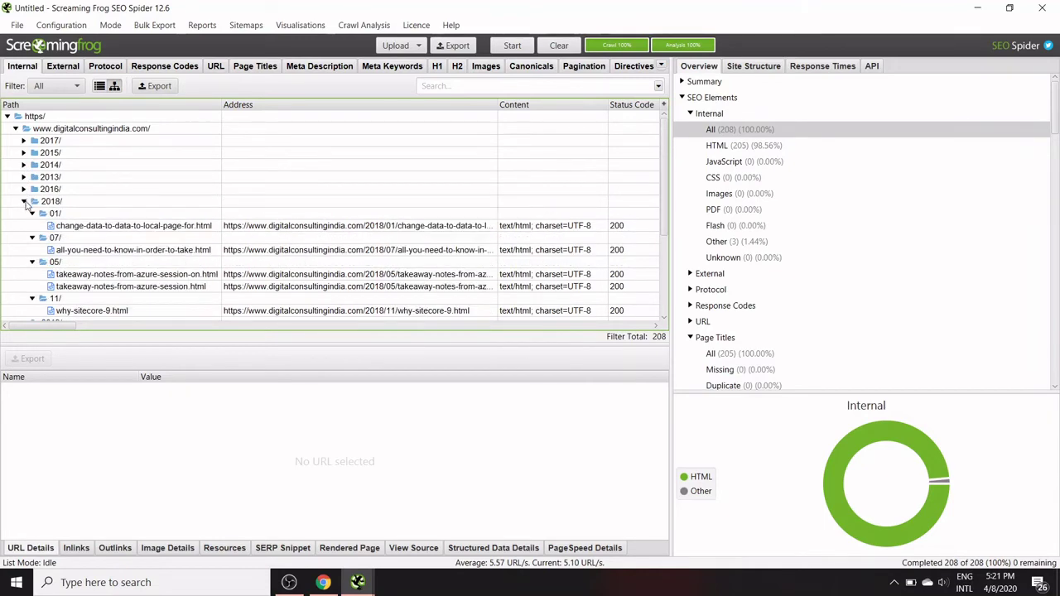
left_click(24, 202)
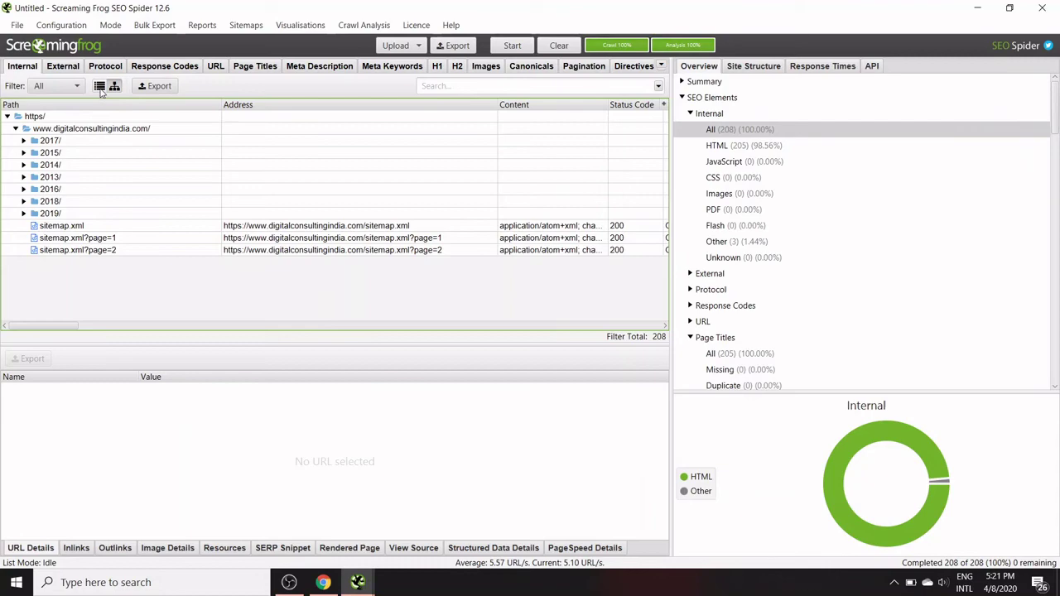
- Return to the flat URL list and filter it to HTML pages only
left_click(100, 89)
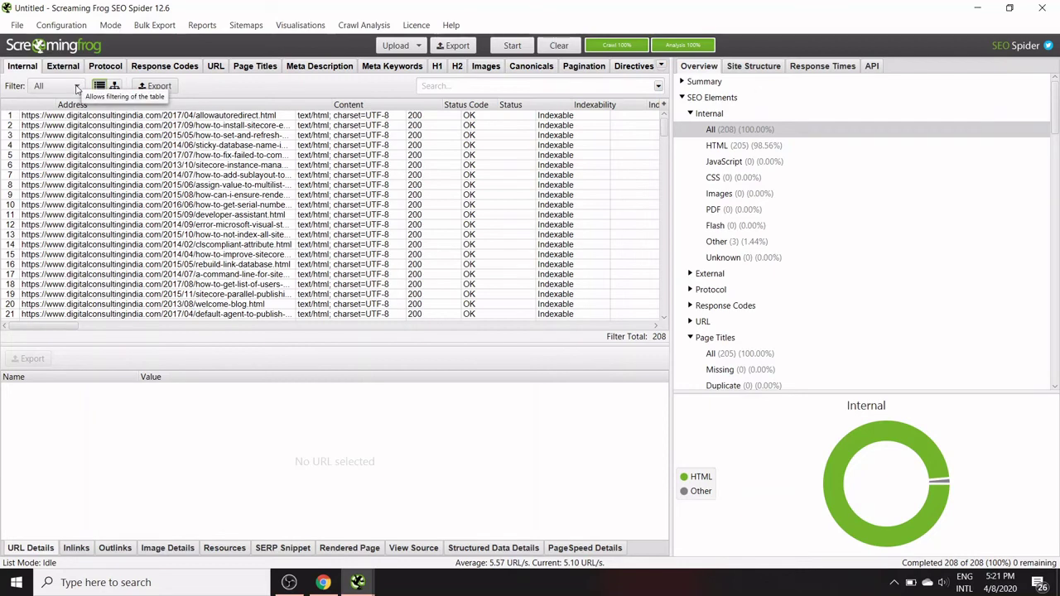
left_click(77, 87)
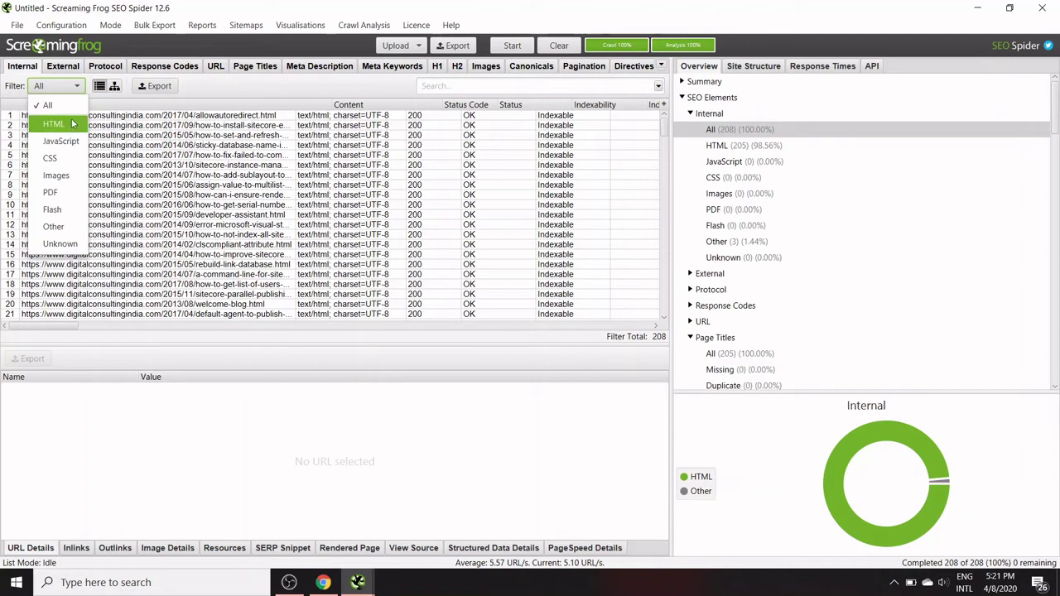
left_click(71, 123)
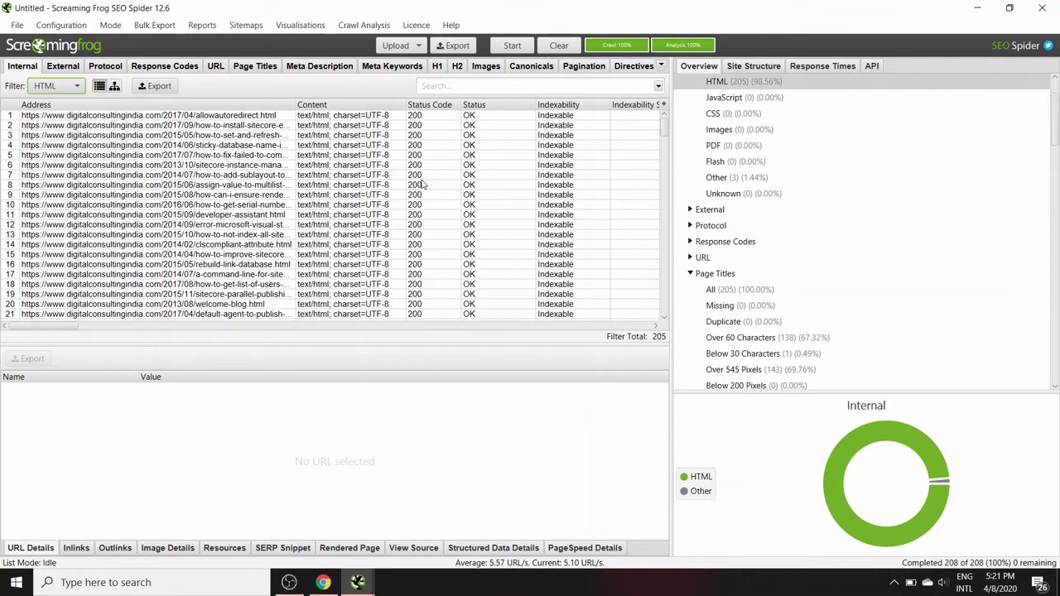
- Look through the Reports and Licence menu options
left_click(204, 25)
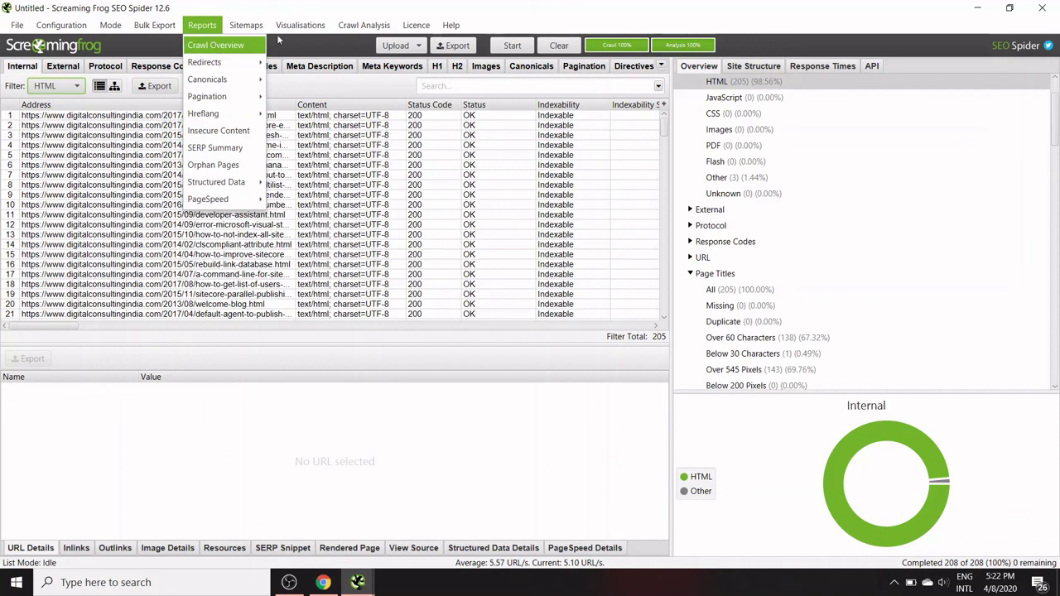
left_click(364, 24)
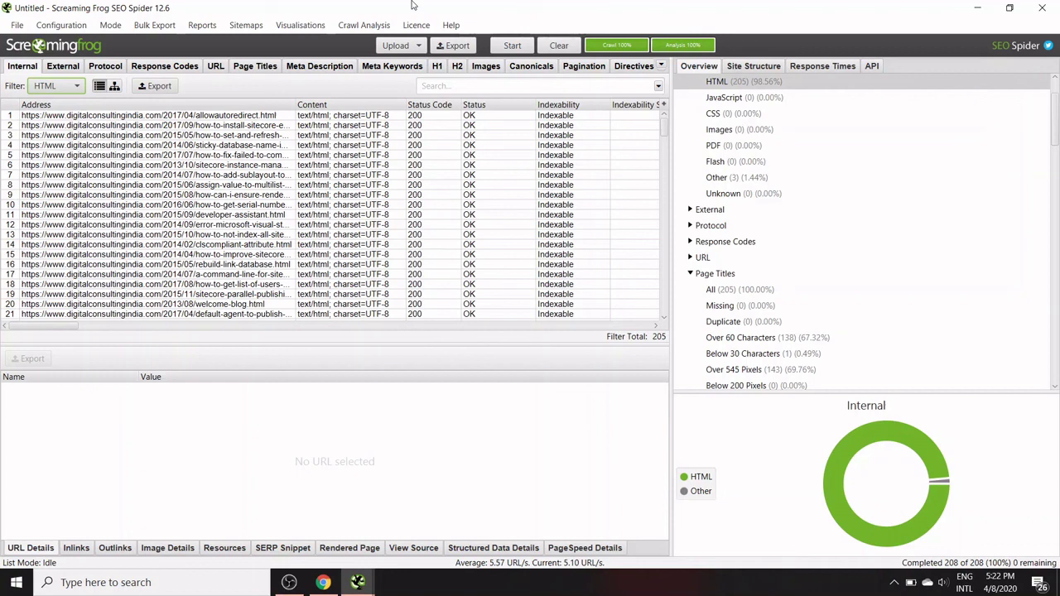
left_click(416, 25)
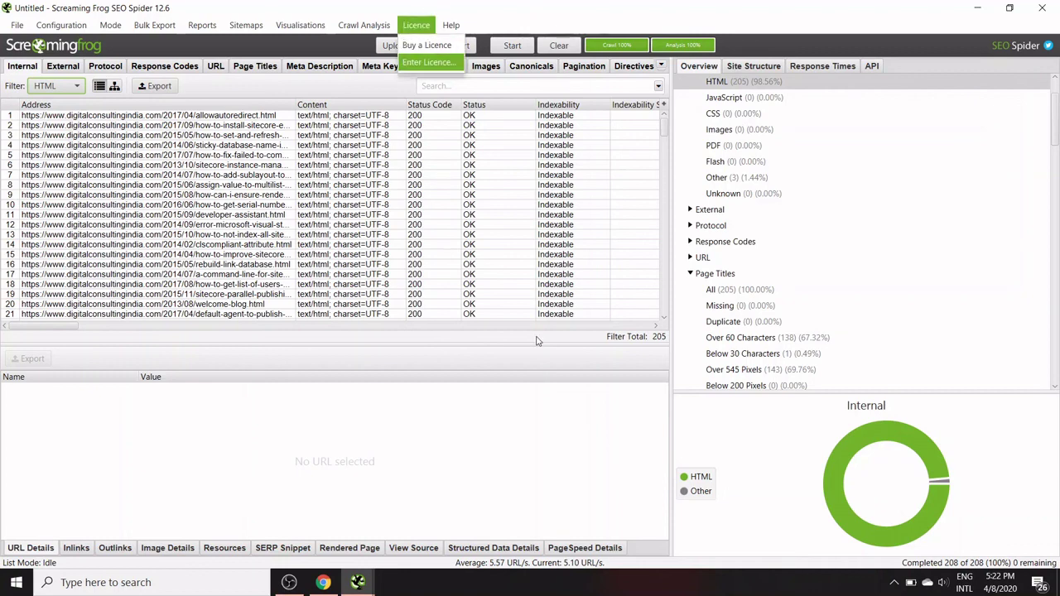